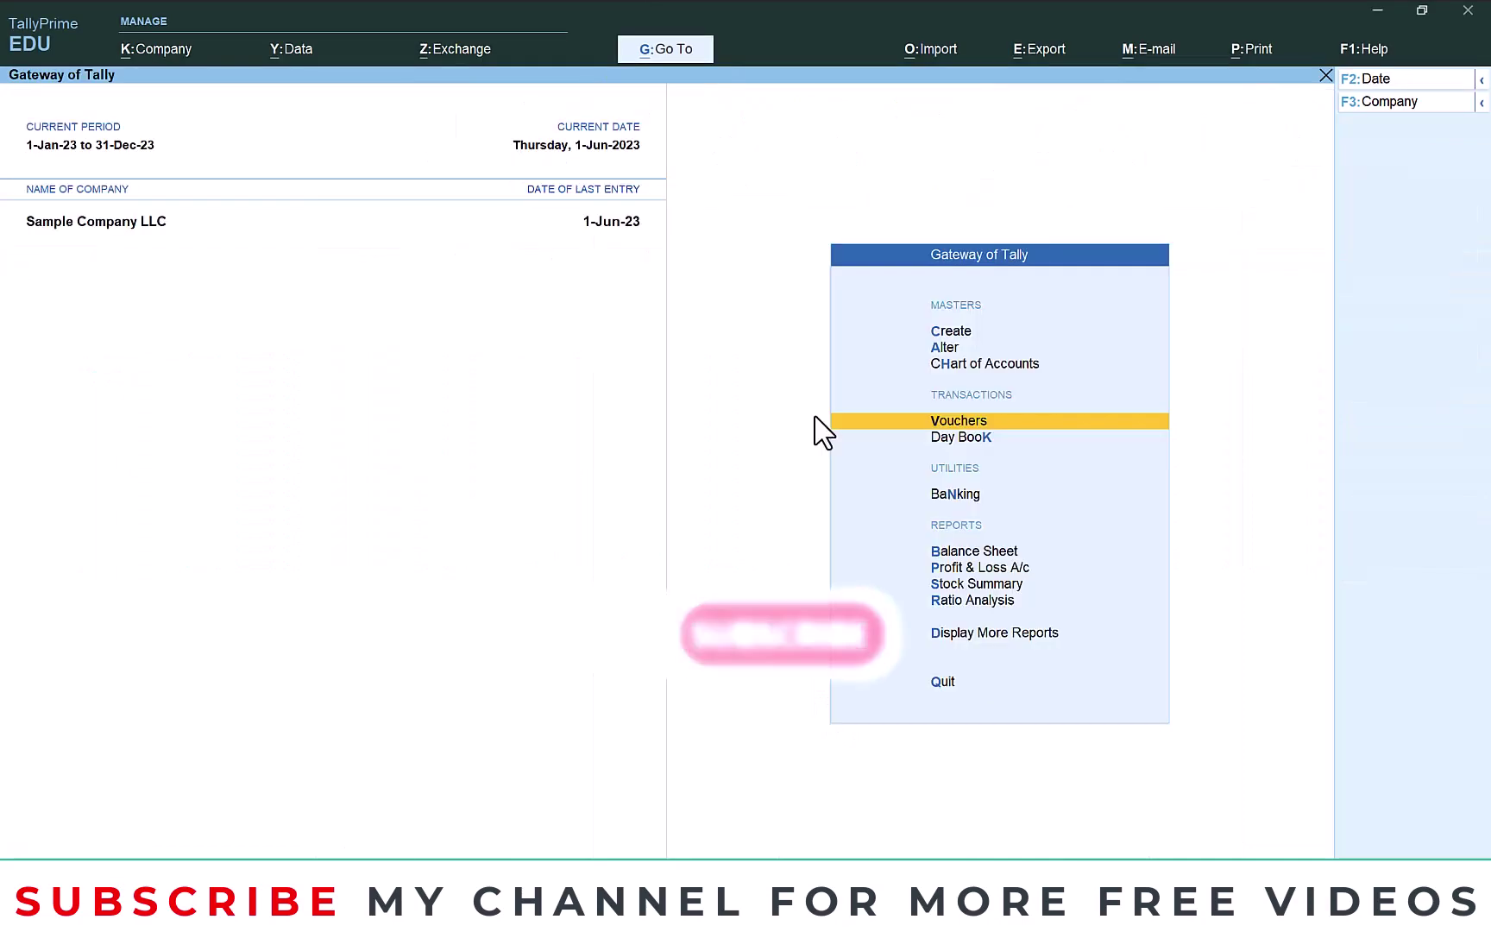
Step: View the Day Book vouchers from 1-Jan-23 to 1-Jun-23, then return to Gateway
key("Down")
key("Return")
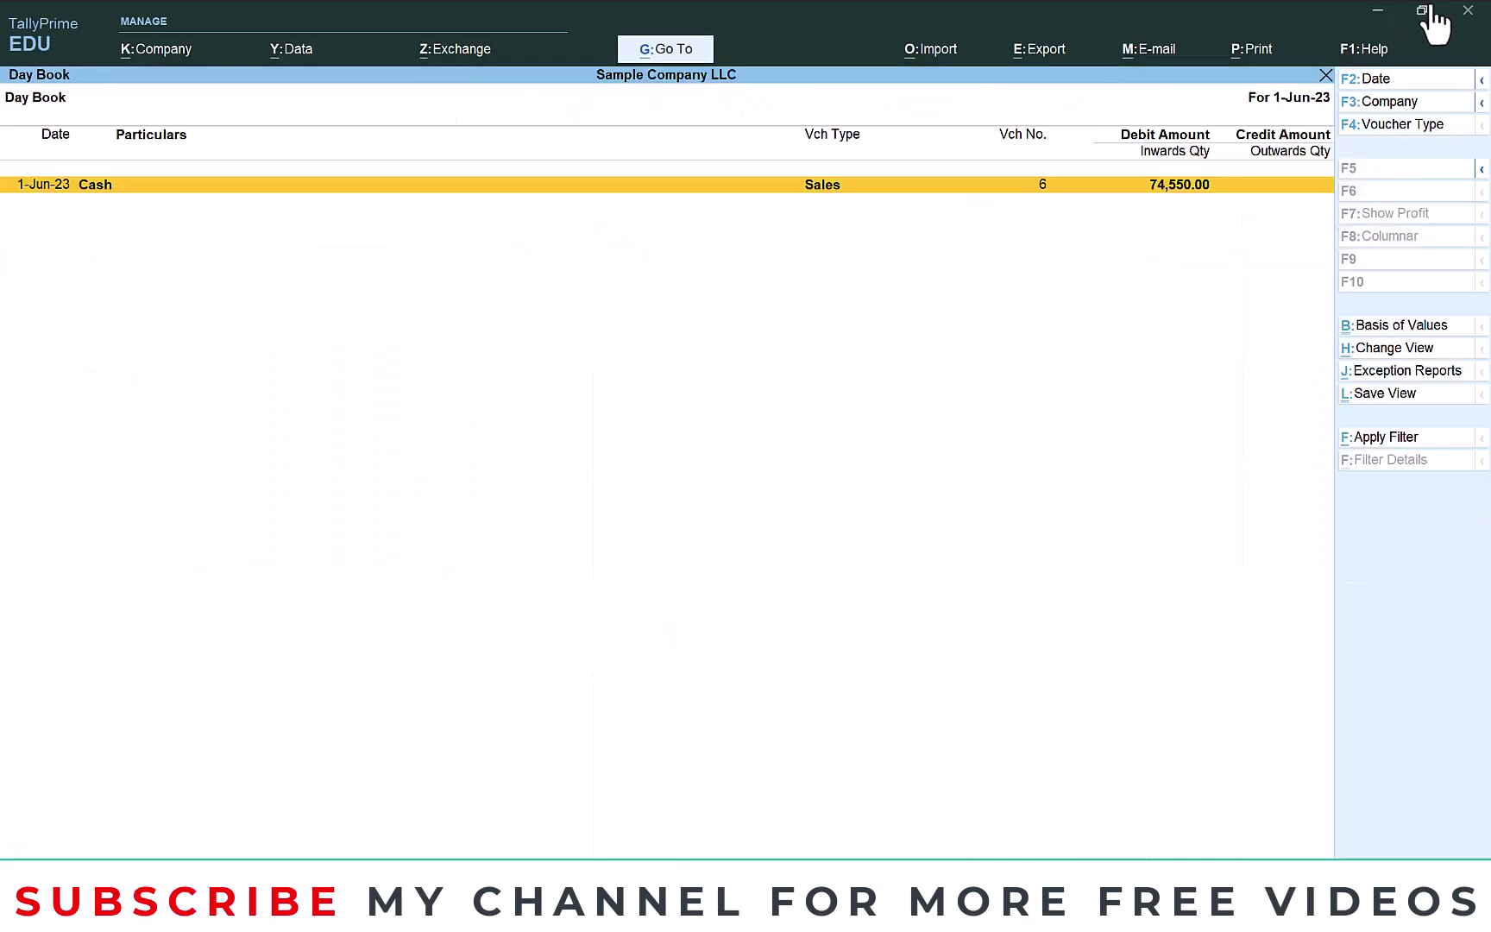
left_click(1405, 82)
key("BackSpace")
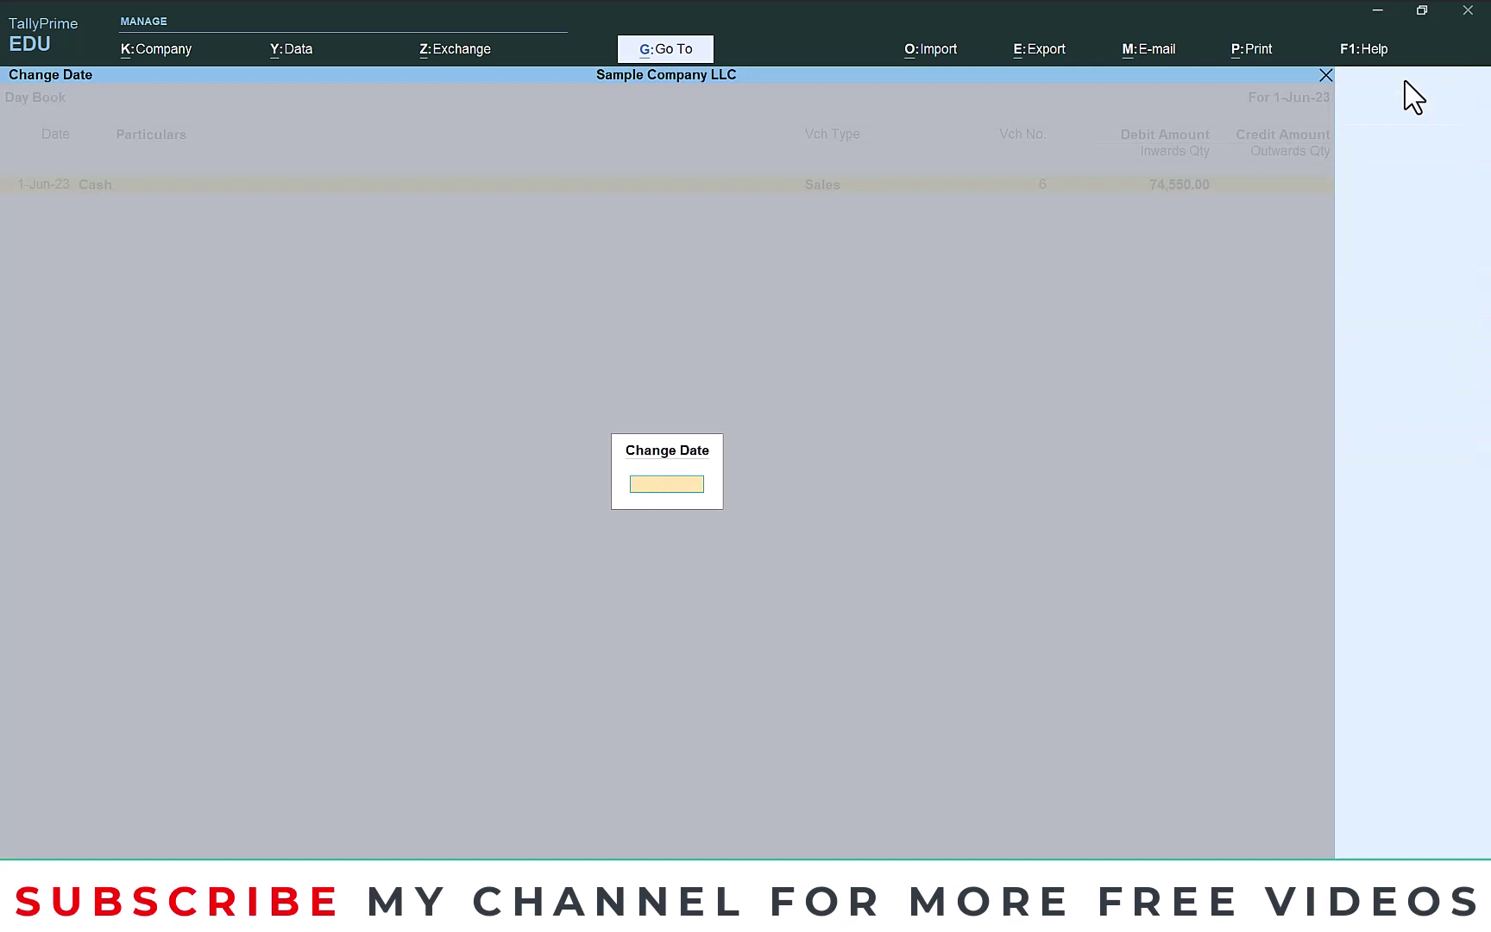
key("Return")
key("Up")
key("Up")
key("Up")
key("Up")
key("Up")
key("Up")
key("Up")
key("Up")
key("Up")
key("Up")
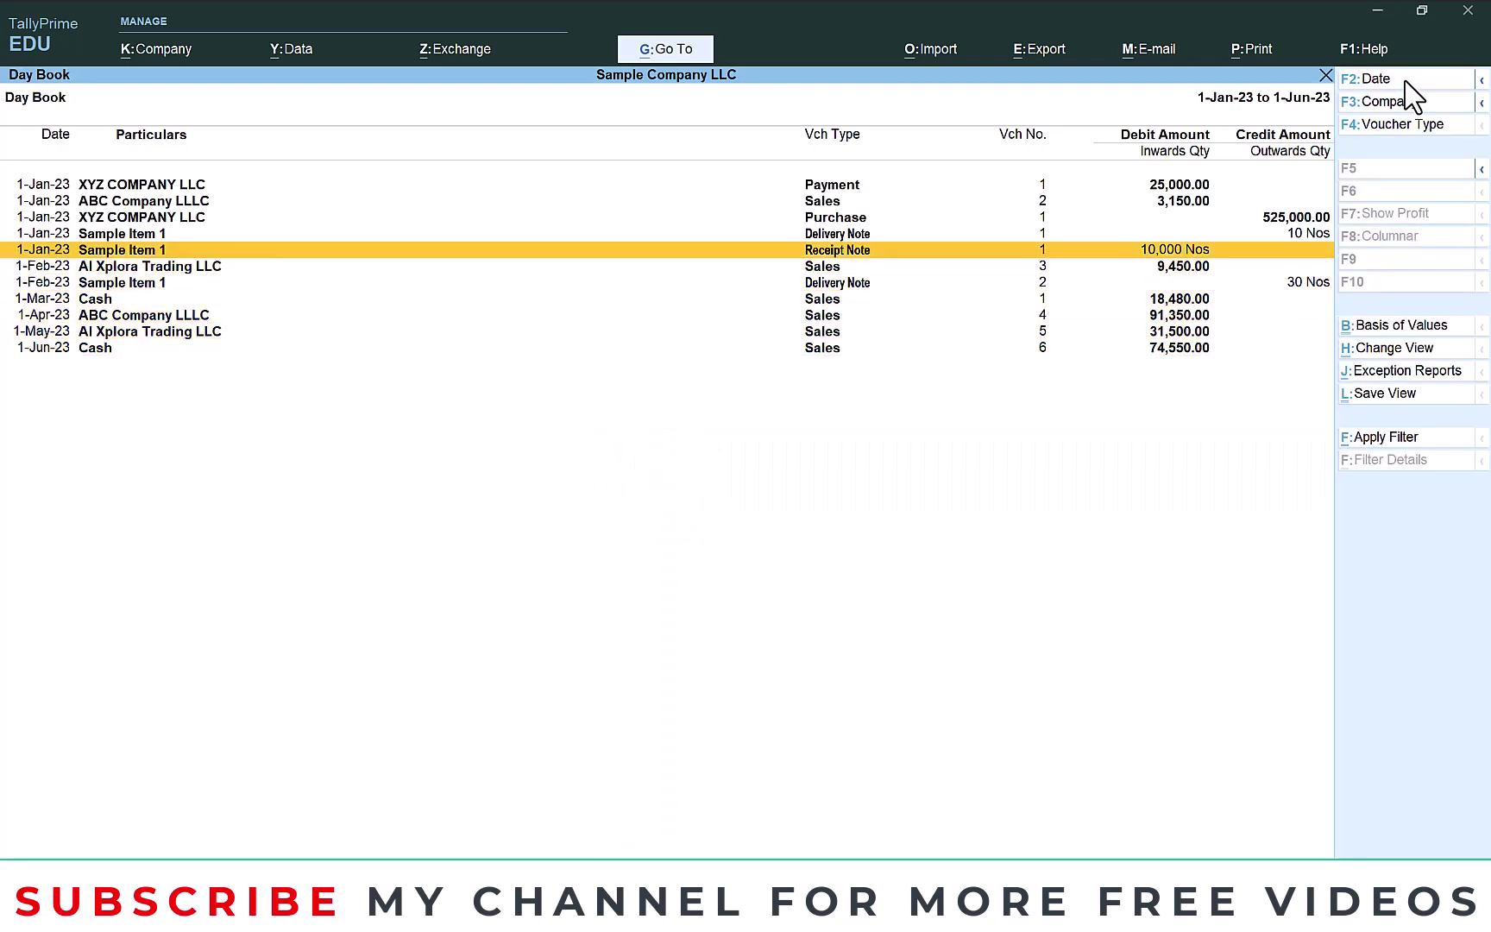
key("Down")
key("Down")
key("Down")
key("Down")
key("Down")
key("Down")
key("Down")
key("Down")
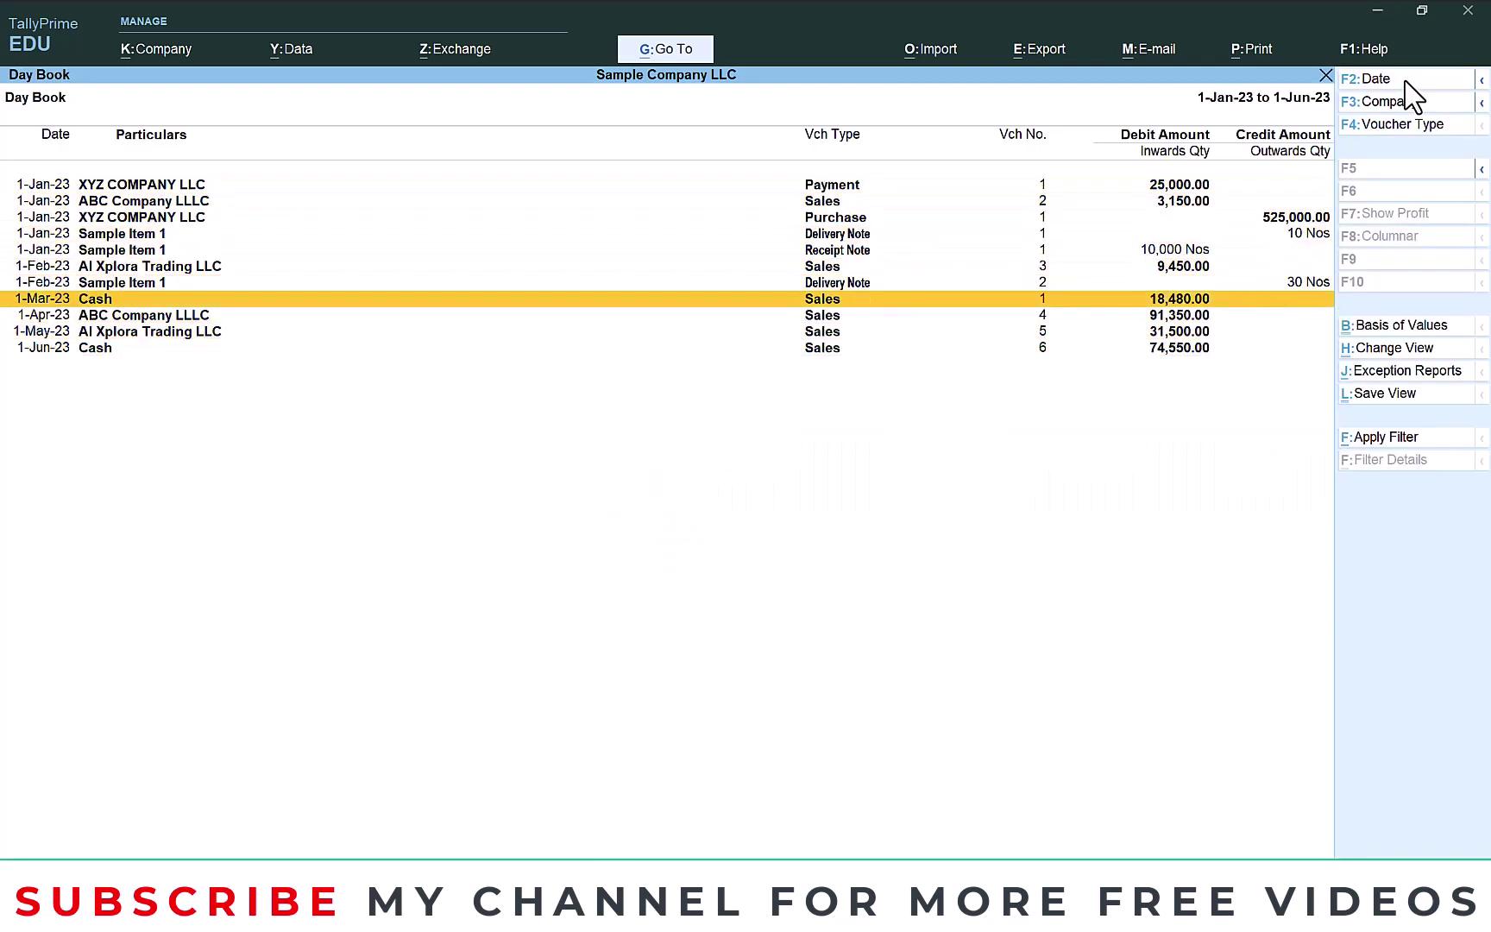
key("Escape")
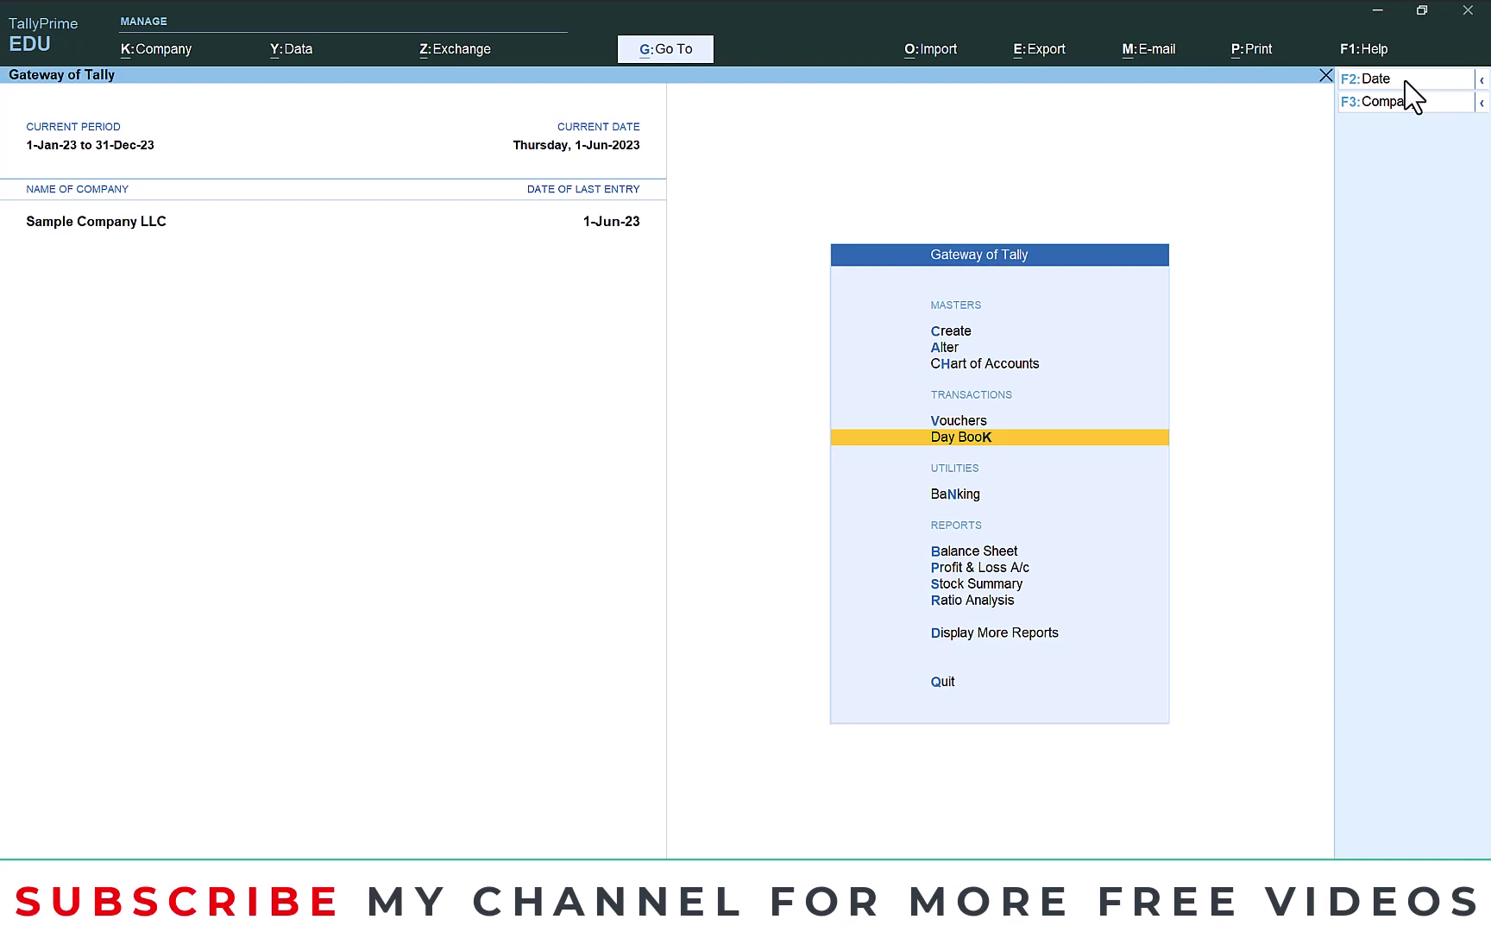
Step: Open Stock Summary and set Show Opening Balance, Goods Outwards and Goods Inwards to Yes
key("Down")
key("Down")
key("Down")
key("Down")
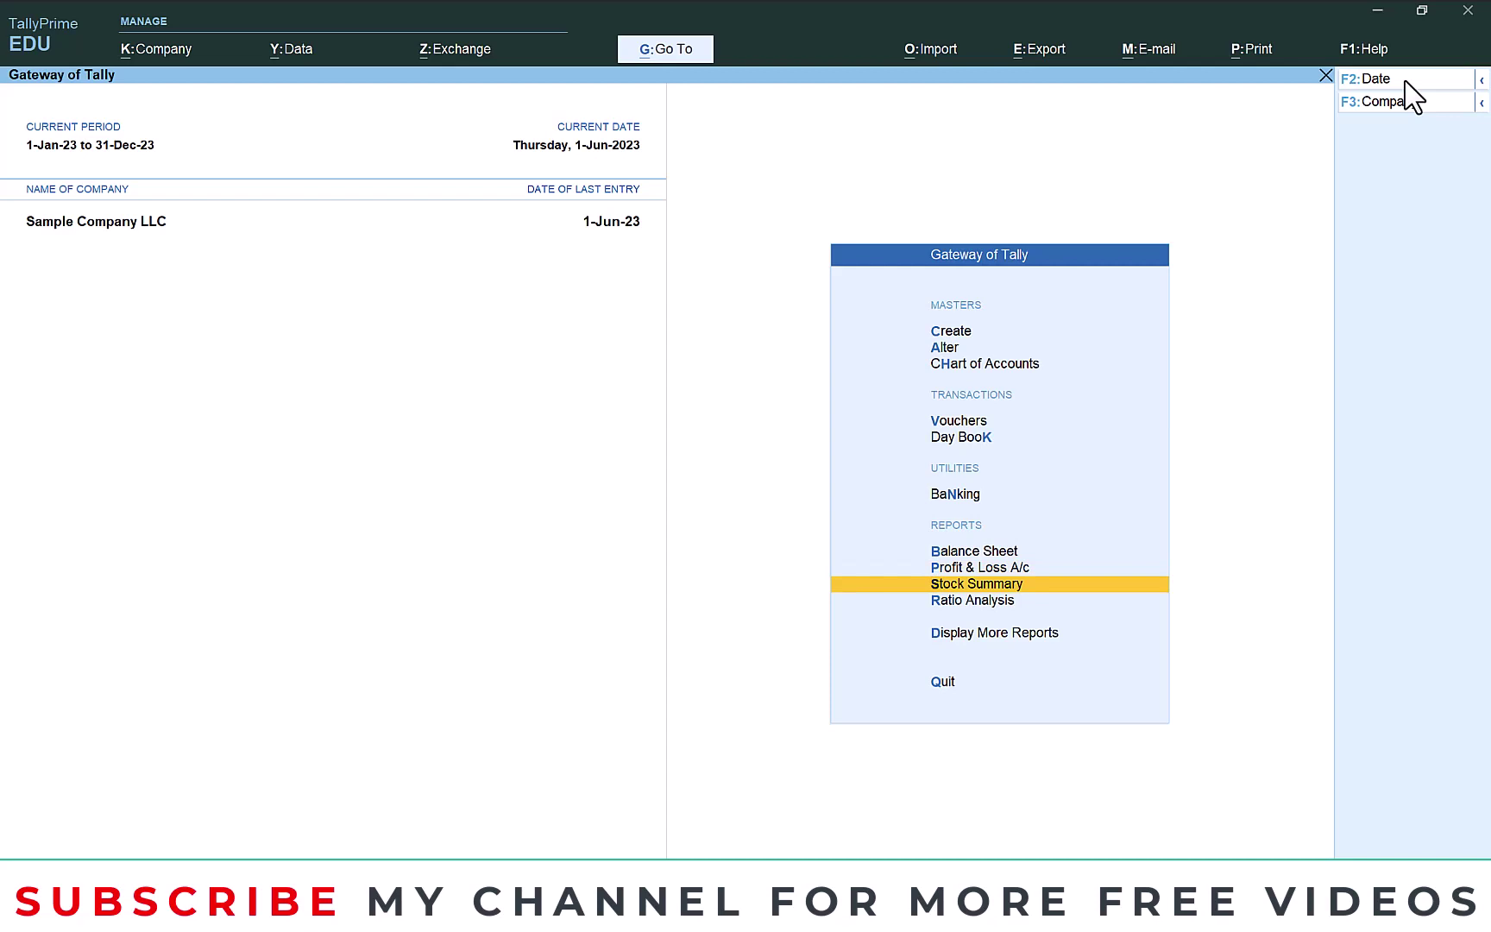
key("Return")
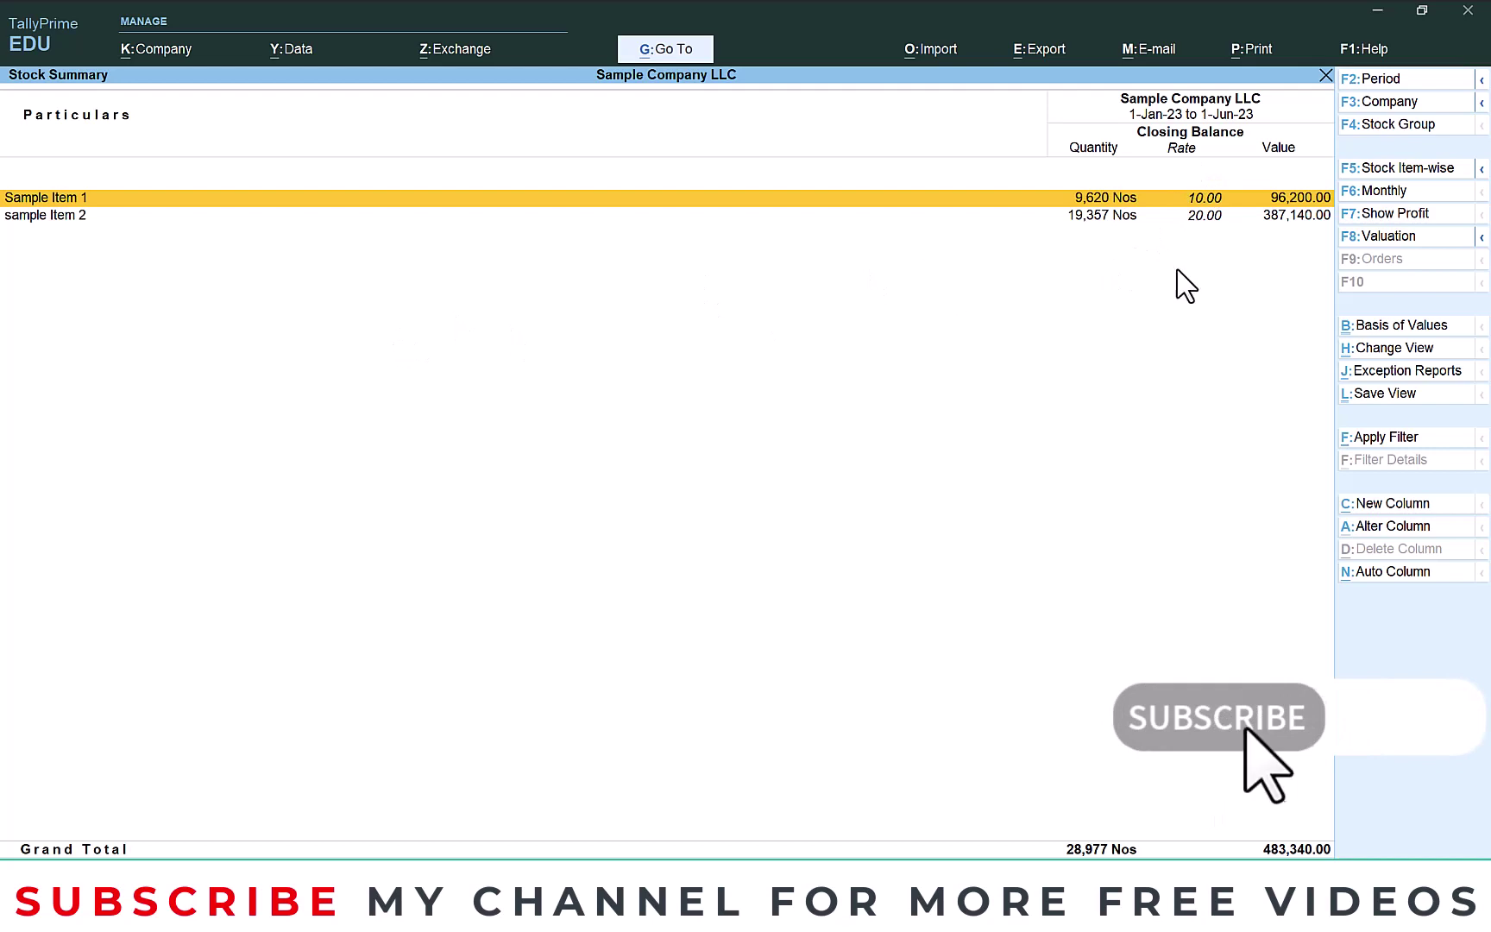
key("F12")
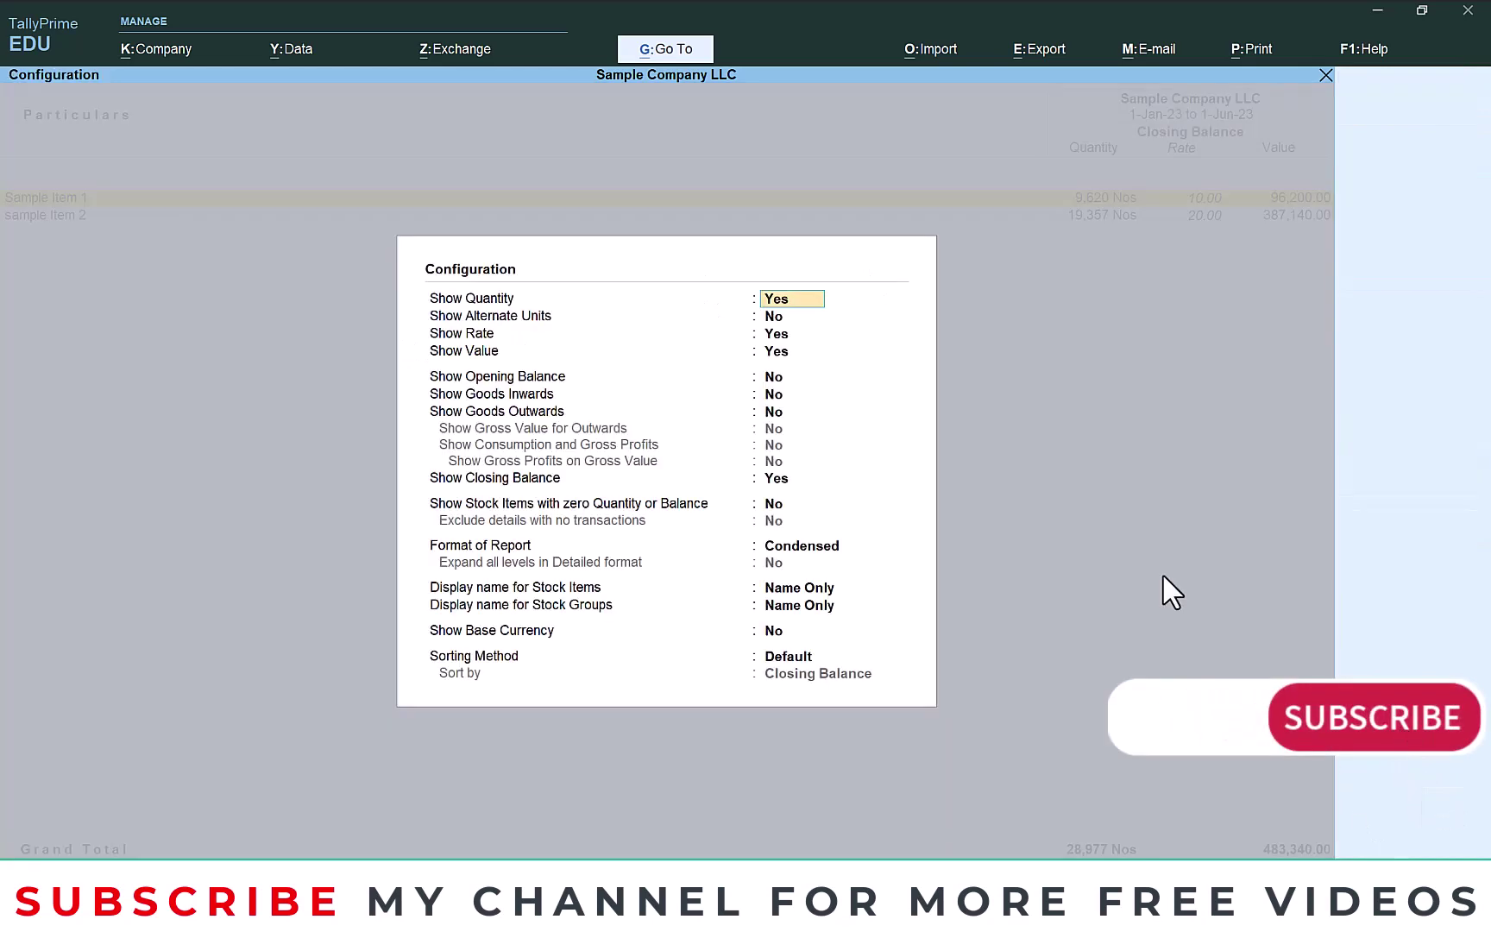
left_click(772, 380)
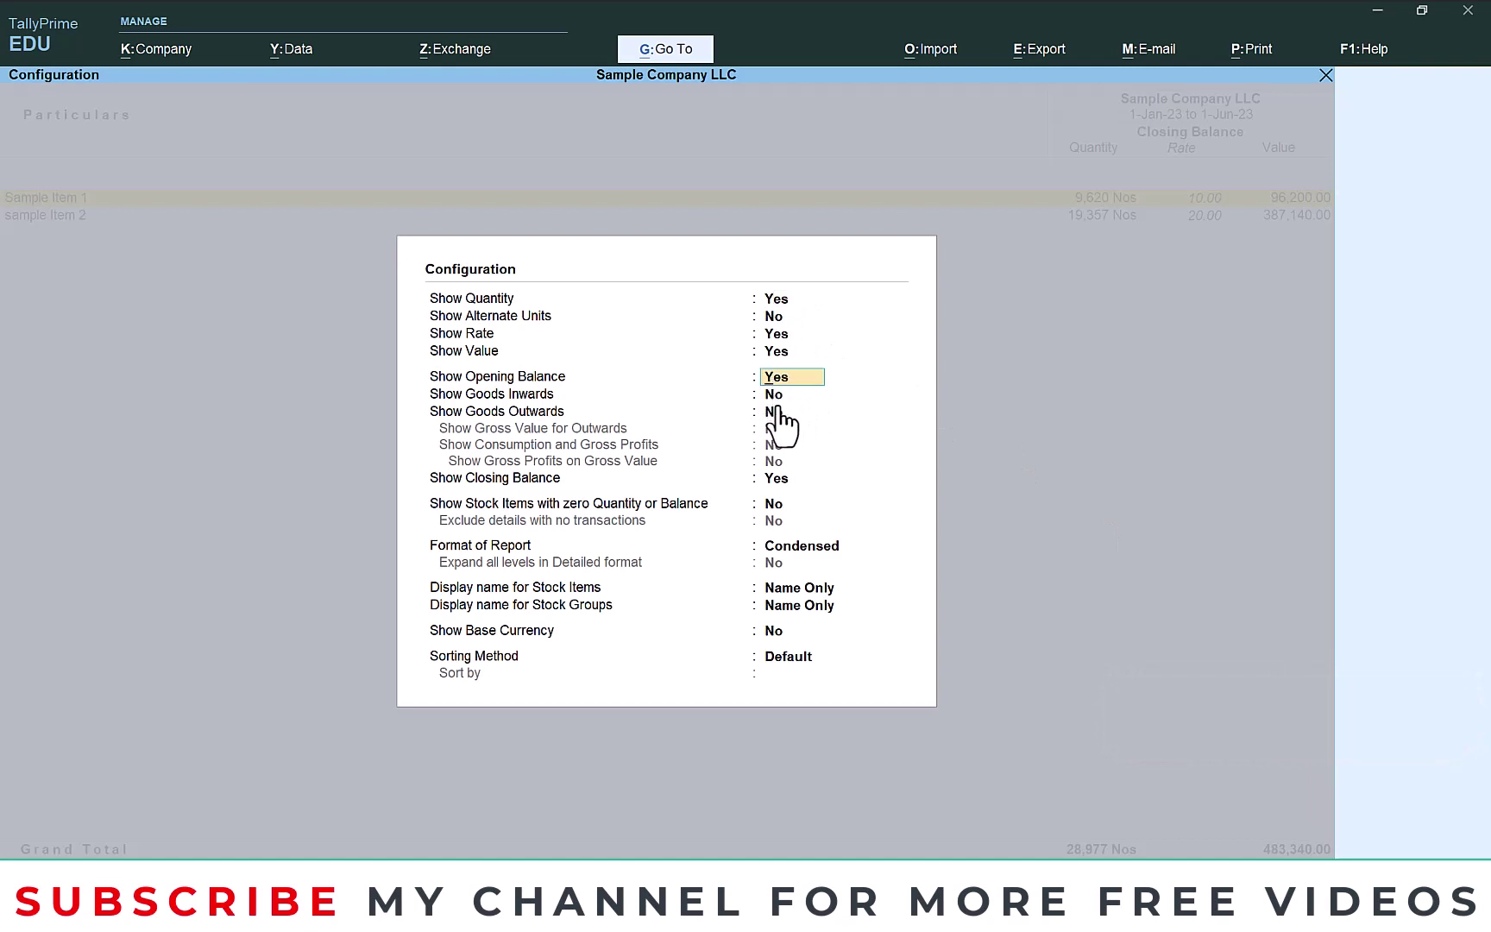
left_click(776, 411)
left_click(776, 411)
left_click(777, 400)
left_click(777, 400)
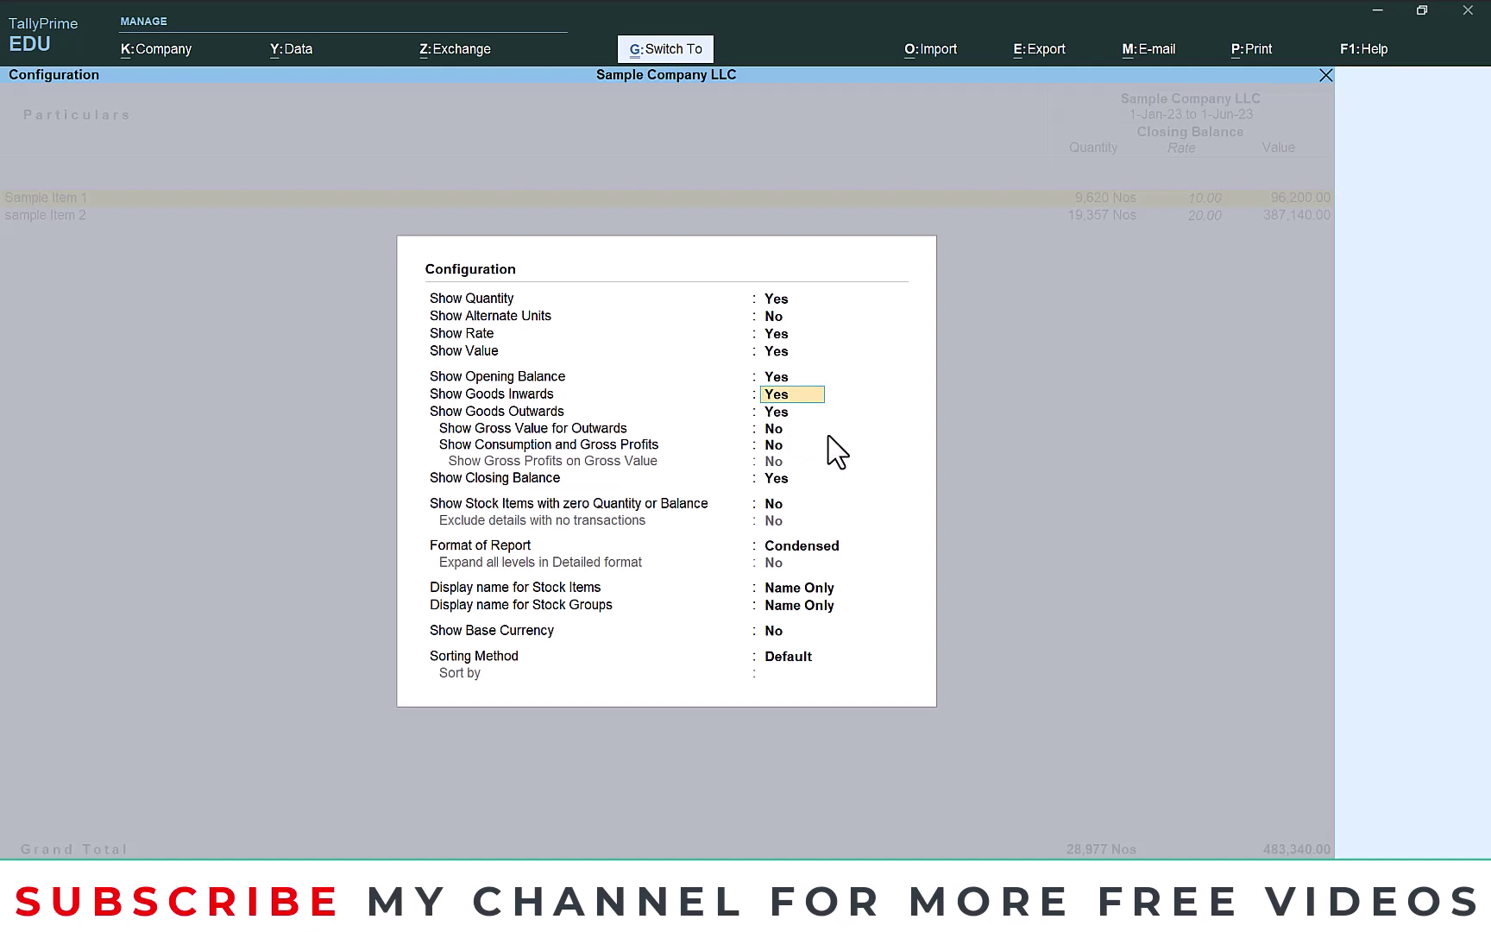
Step: Accept the configuration to show Opening, Inwards, Outwards and Closing columns, then select Sample Item 1
key("ctrl+a")
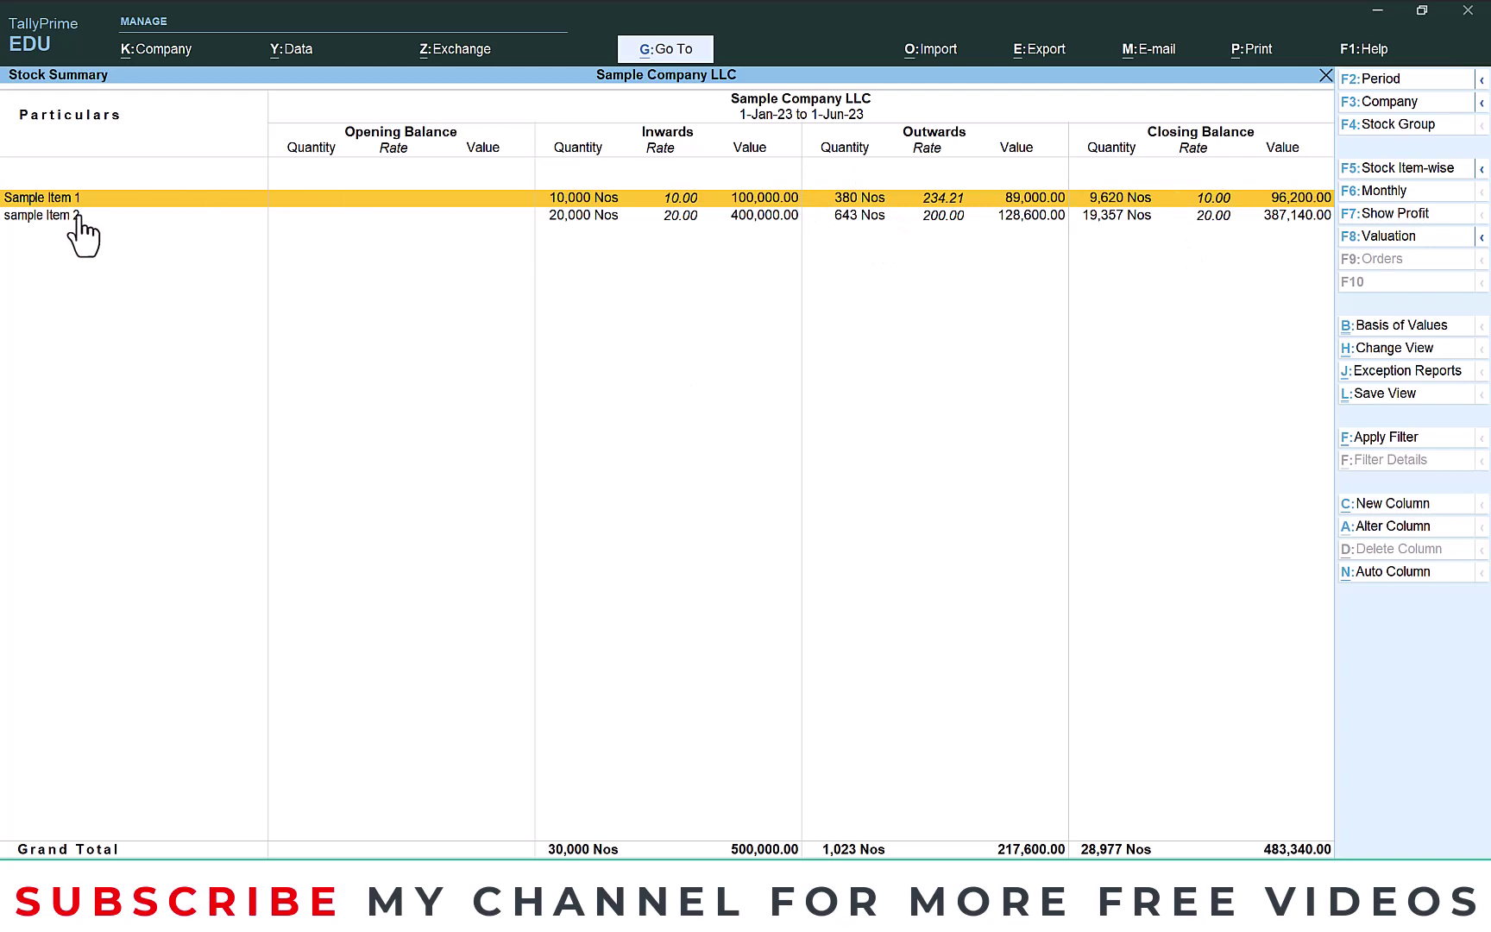
left_click(53, 204)
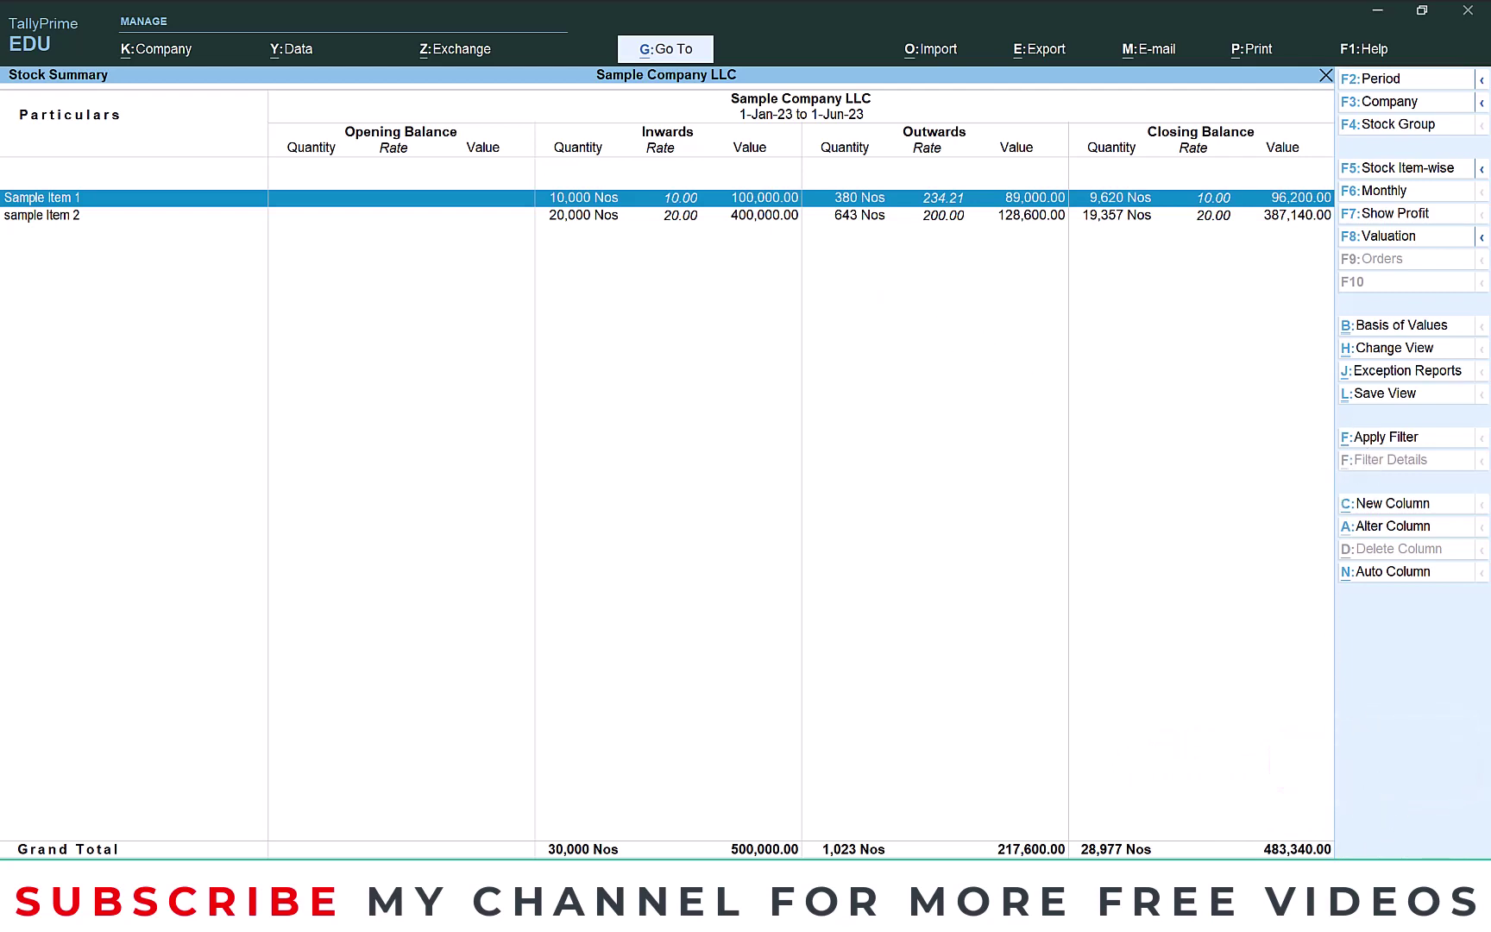
Step: Reopen the Stock Summary configuration and set Show Rate and Show Value to No
key("F12")
left_click(771, 315)
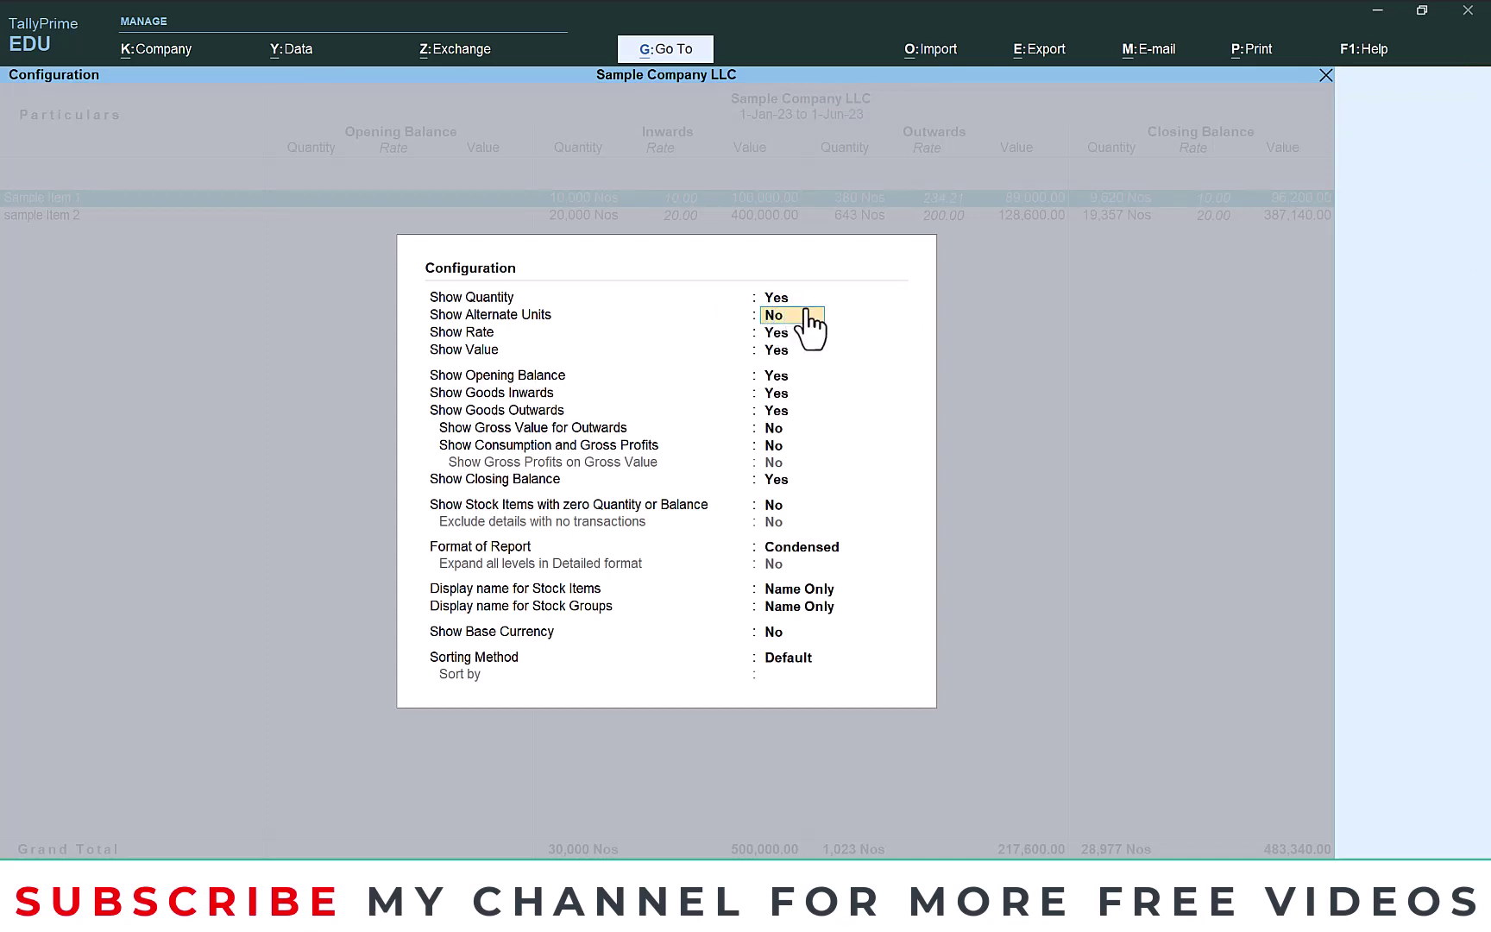
key("Return")
type("n")
key("Return")
key("n")
key("Return")
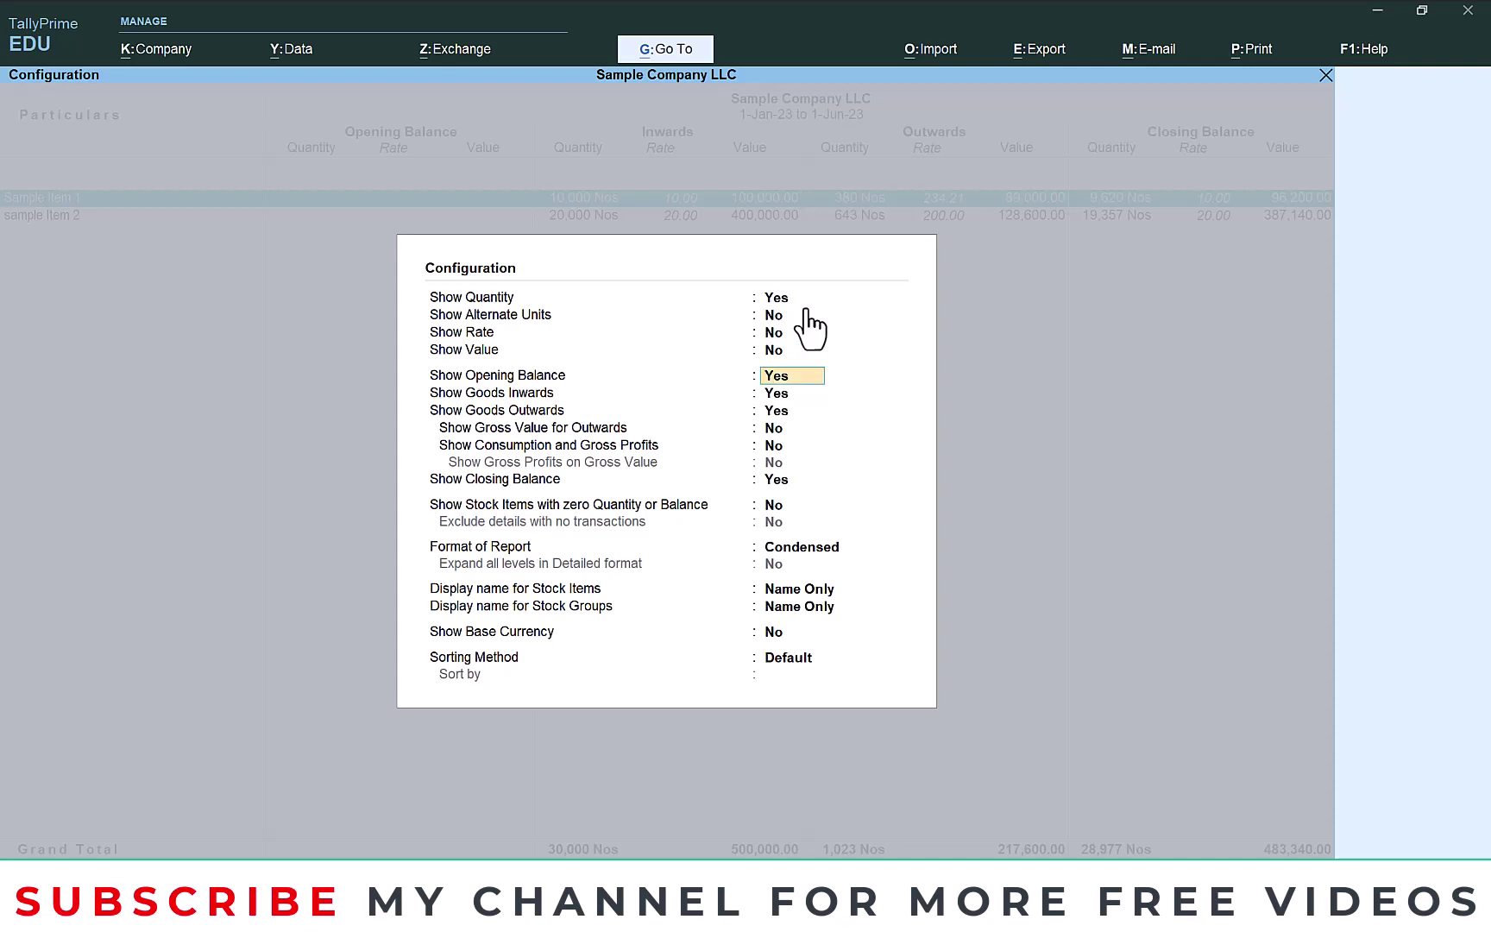
Step: Set Show Opening Balance, Goods Inwards and Closing Balance to No, leaving Goods Outwards on
type("n")
key("Return")
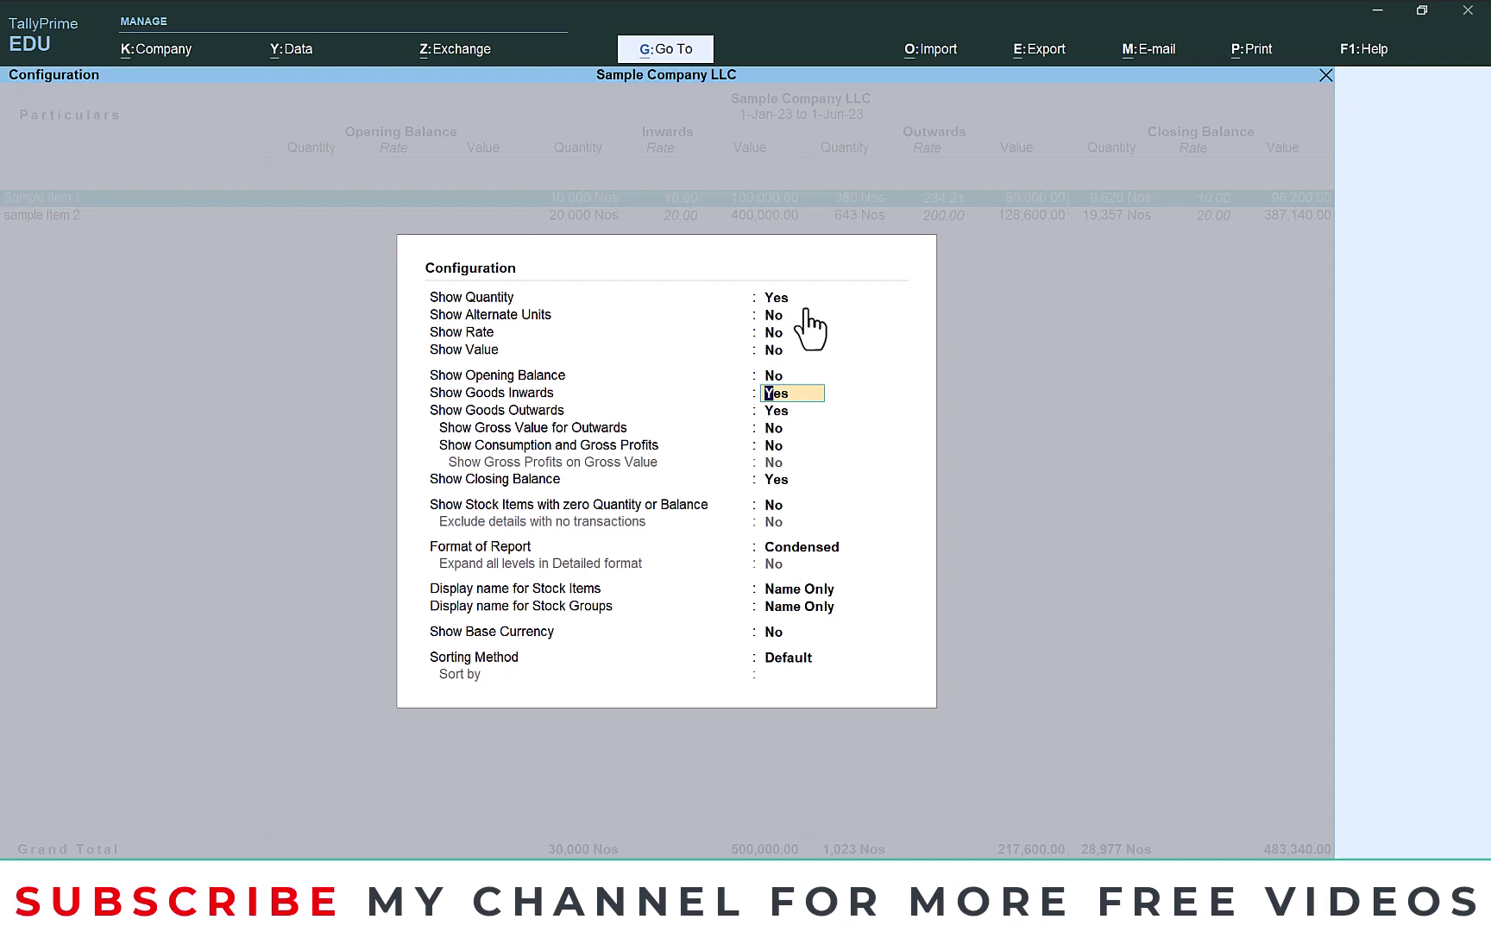
type("n")
key("Return")
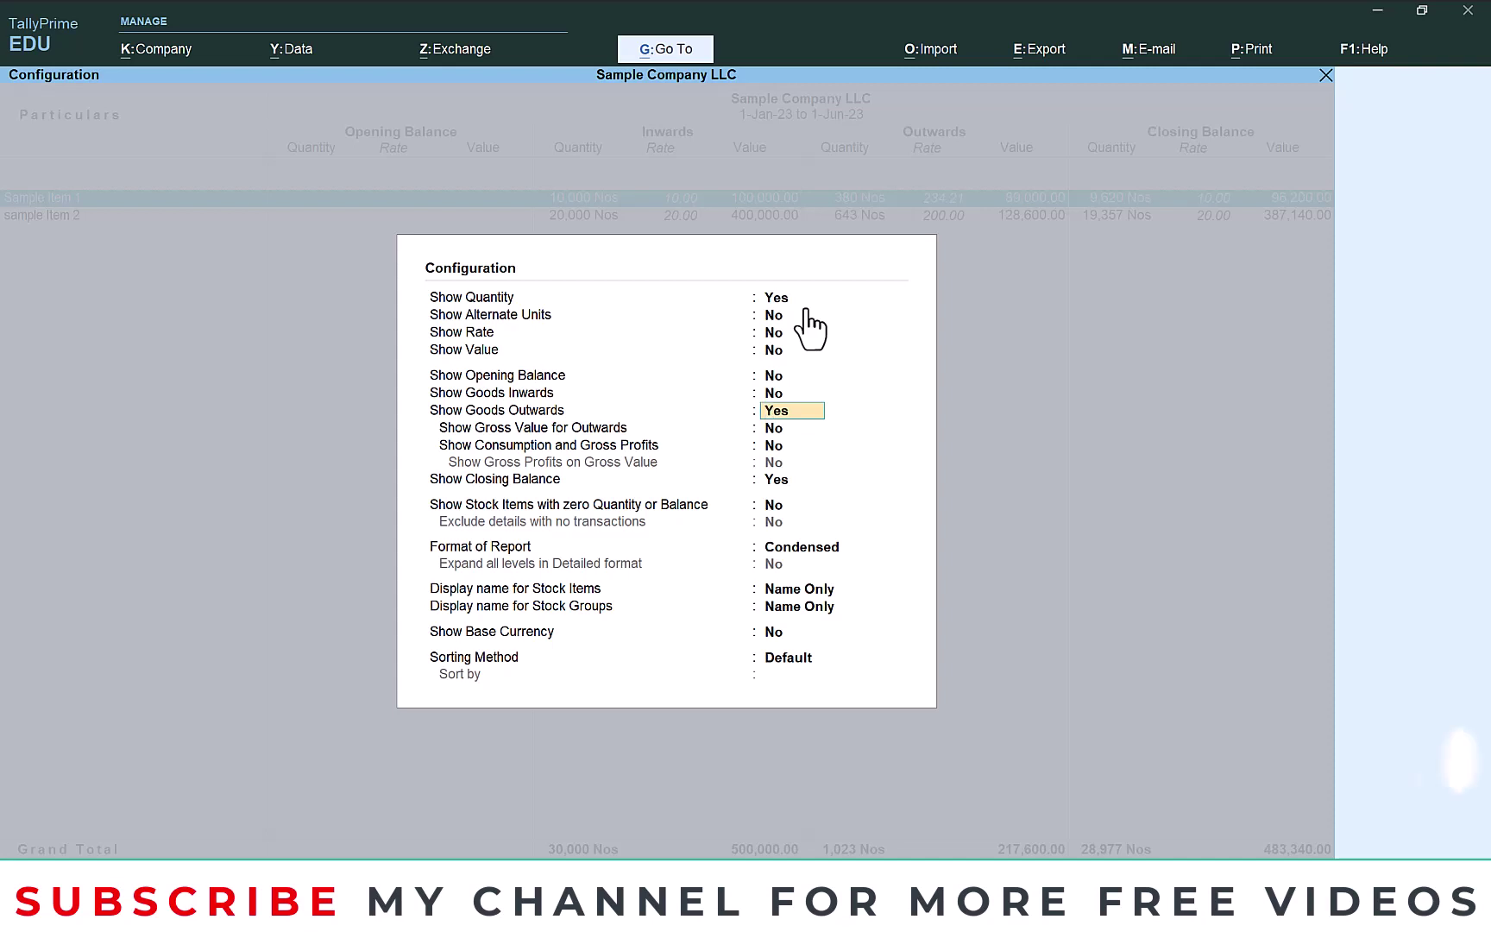
key("Down")
key("Down")
key("Down")
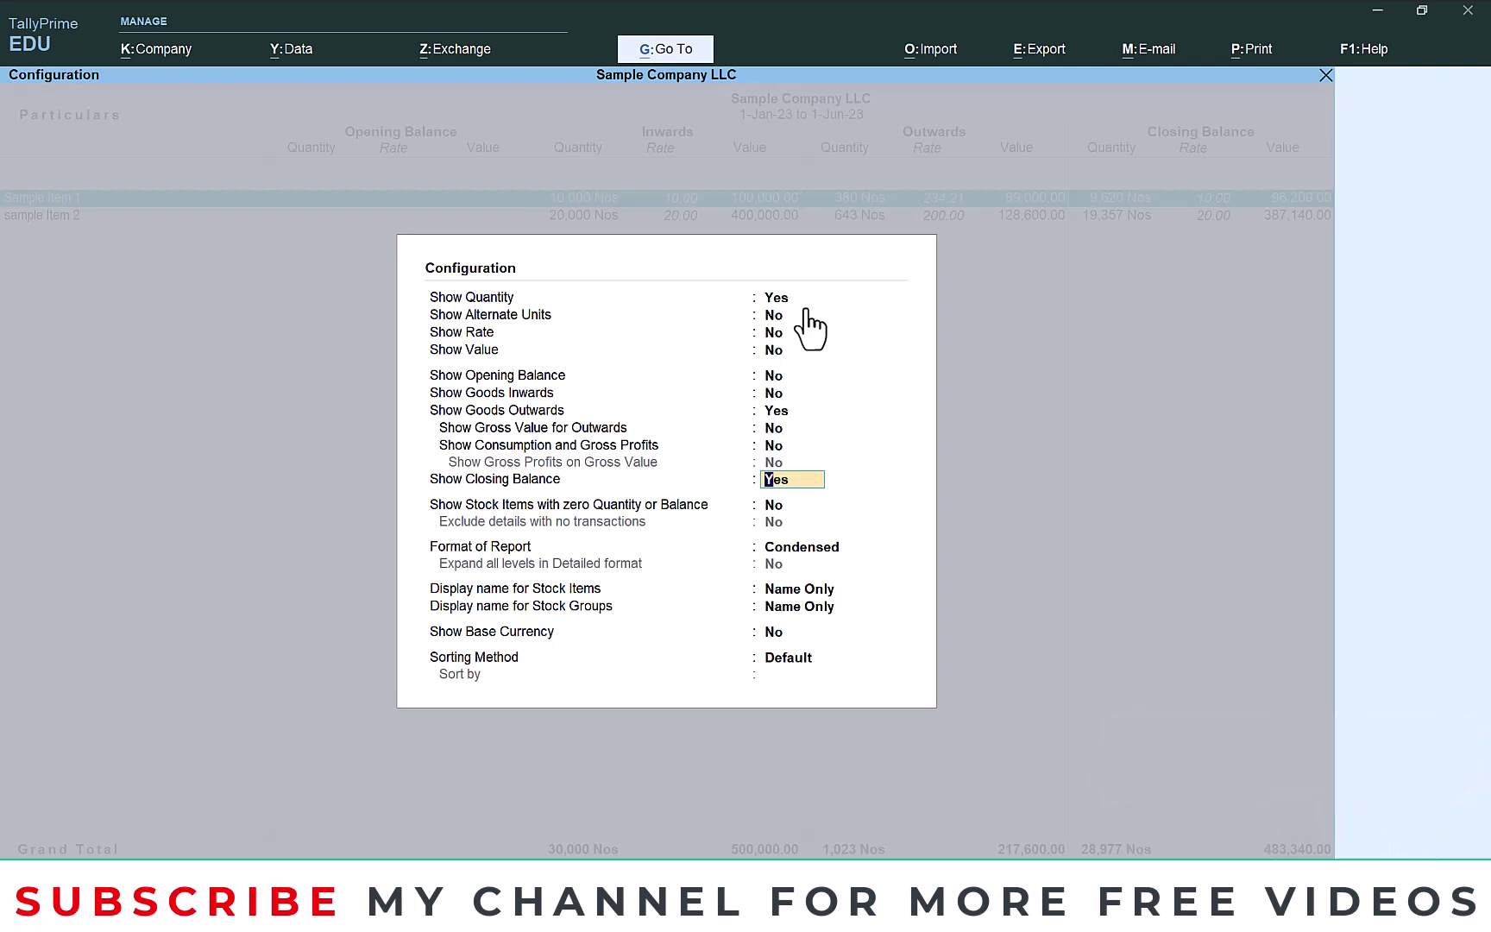
type("n")
key("Return")
key("Return")
key("Return")
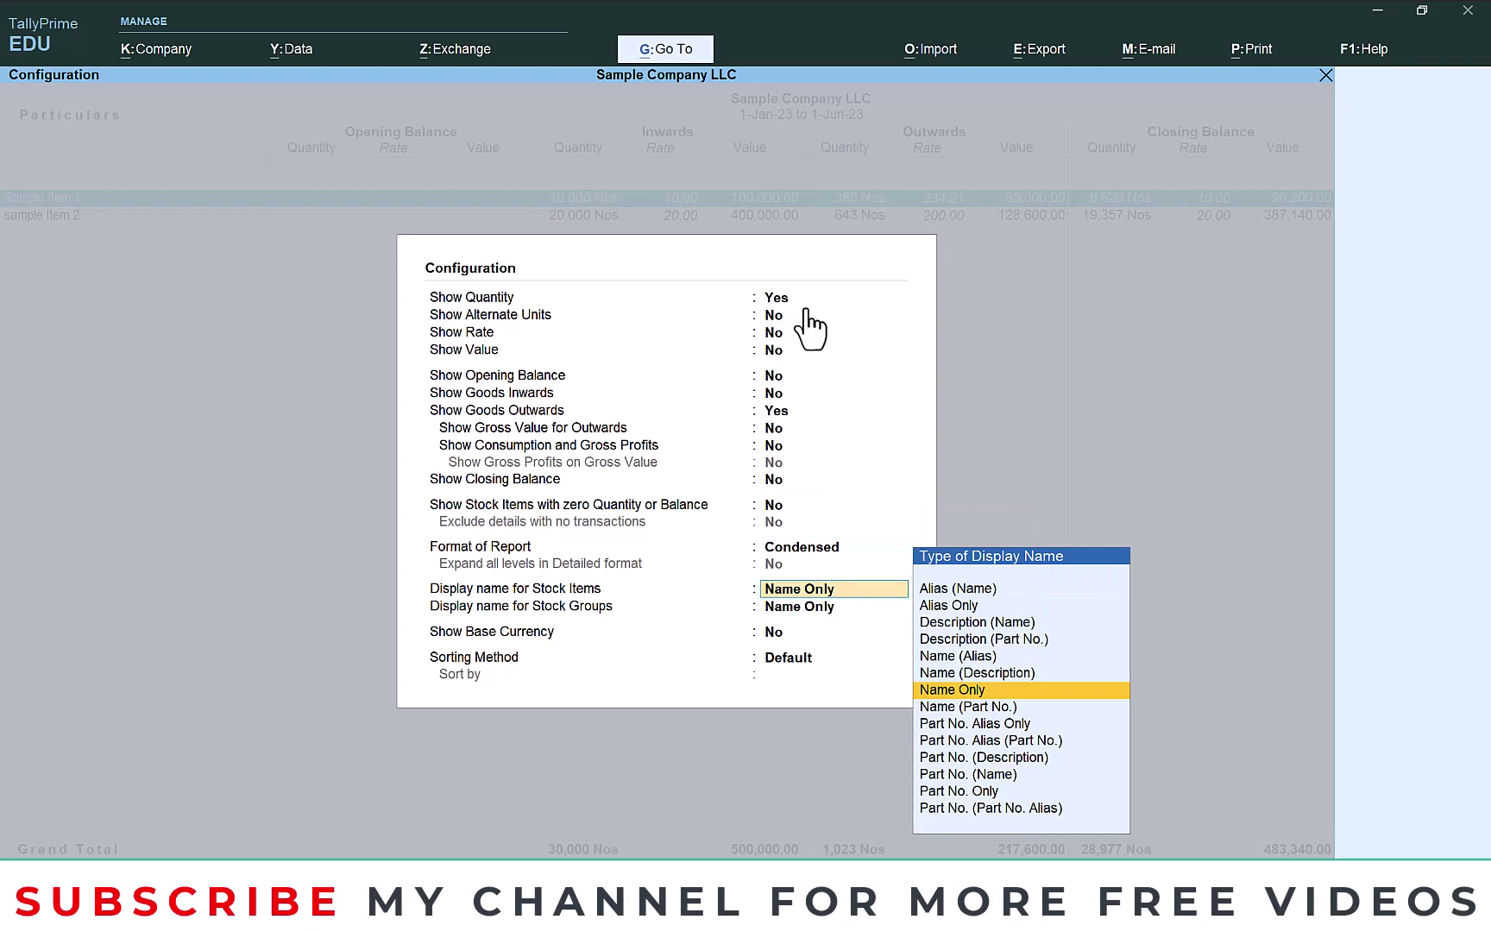
key("Return")
key("Return")
key("Return")
key("Return")
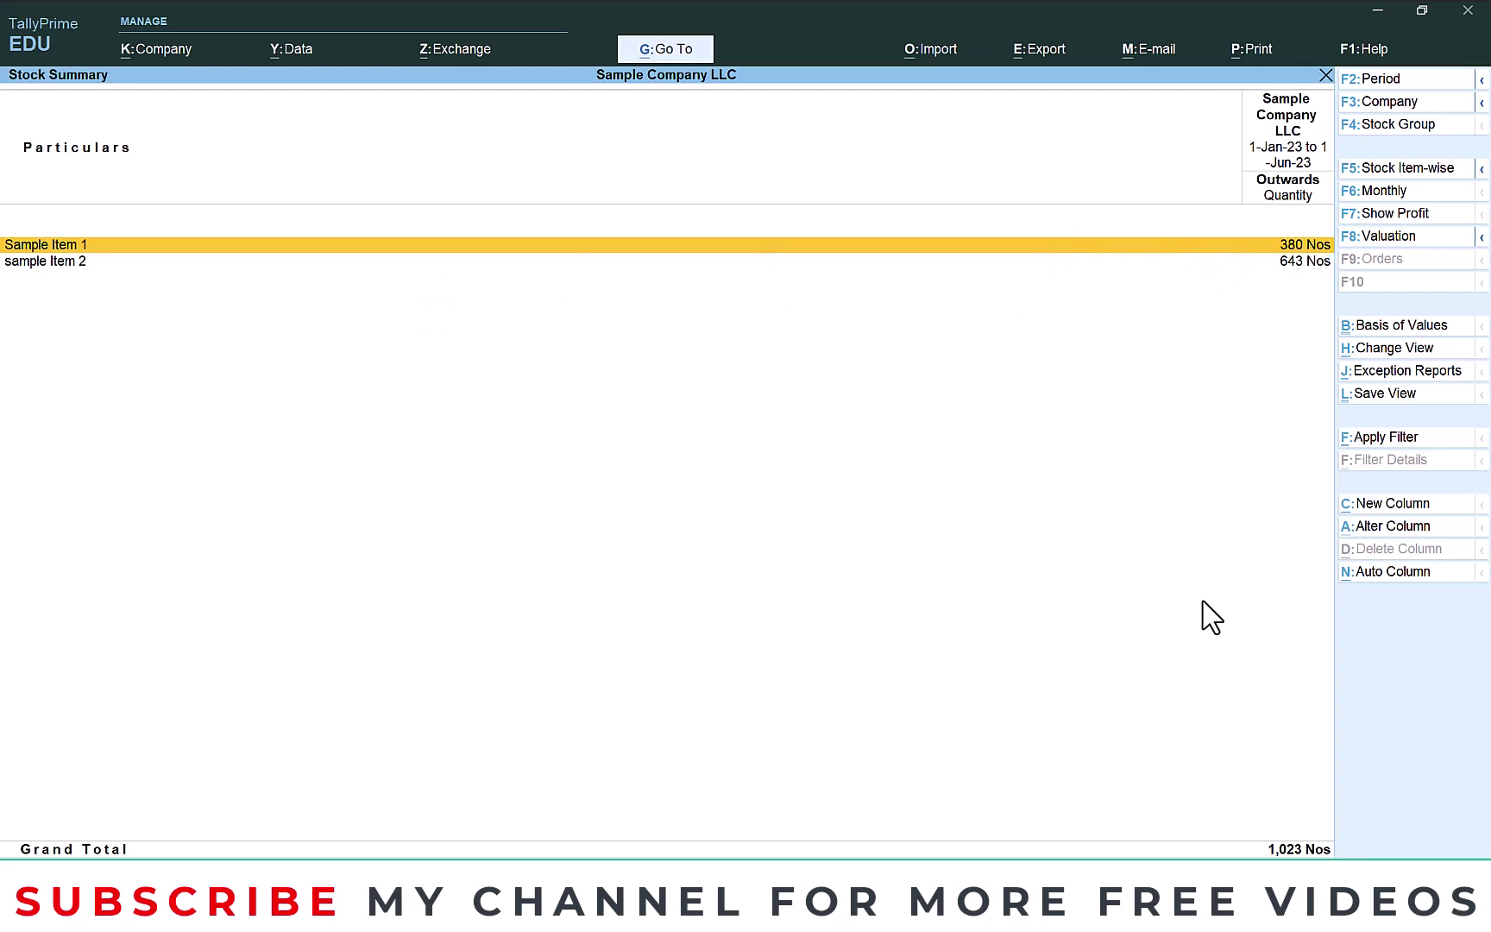
Step: Set the Stock Summary's Auto Column period to Monthly
left_click(1381, 582)
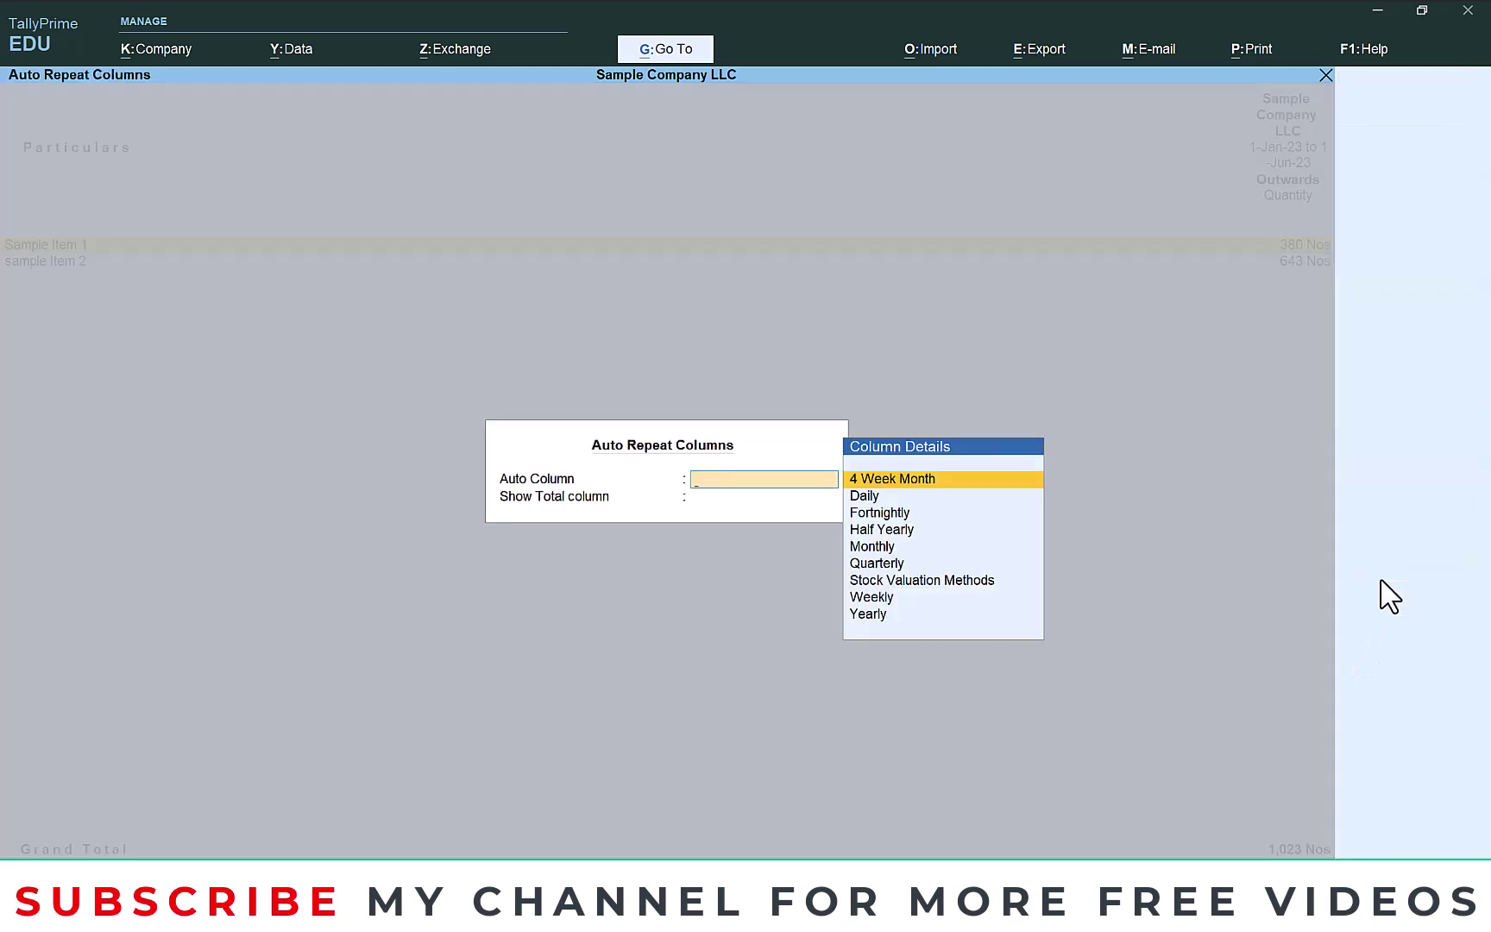
key("Down")
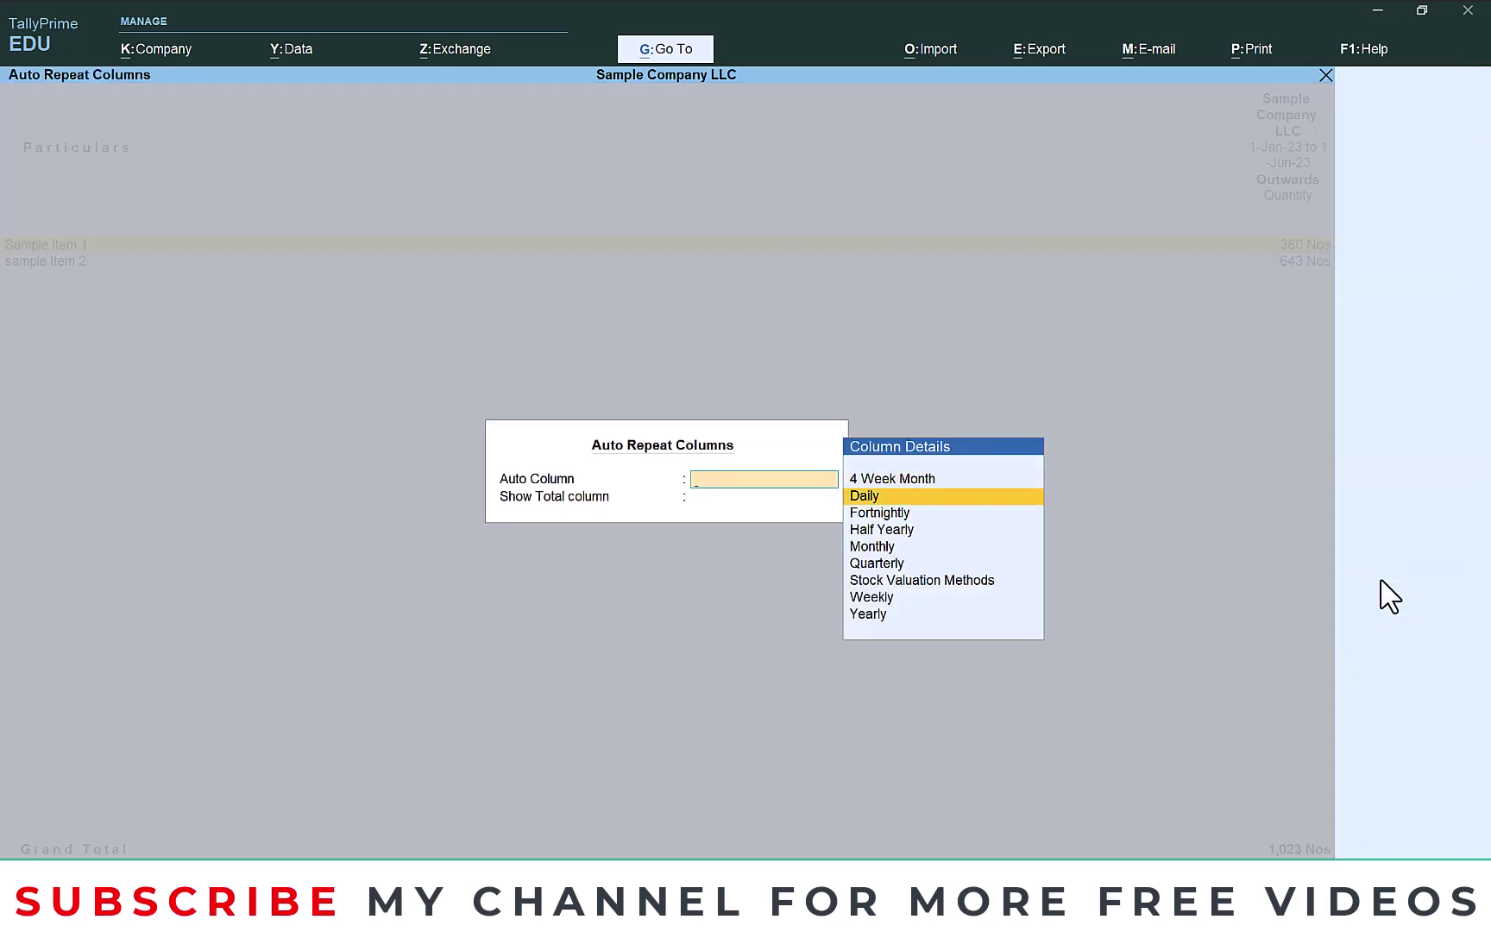
key("Down")
key("Down")
key("Down")
key("Down")
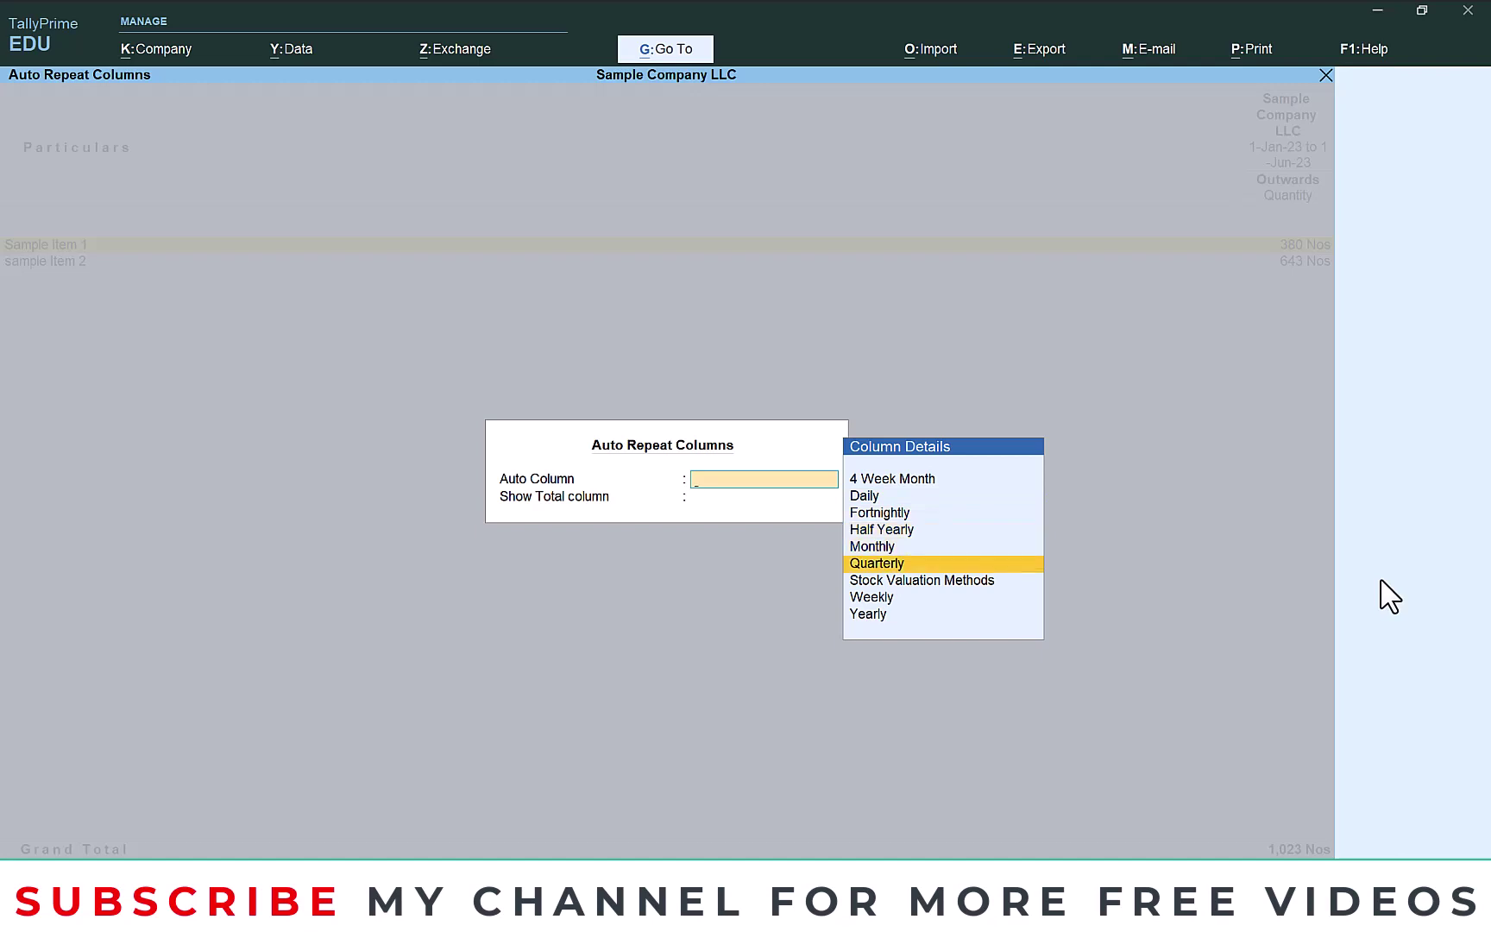
key("Up")
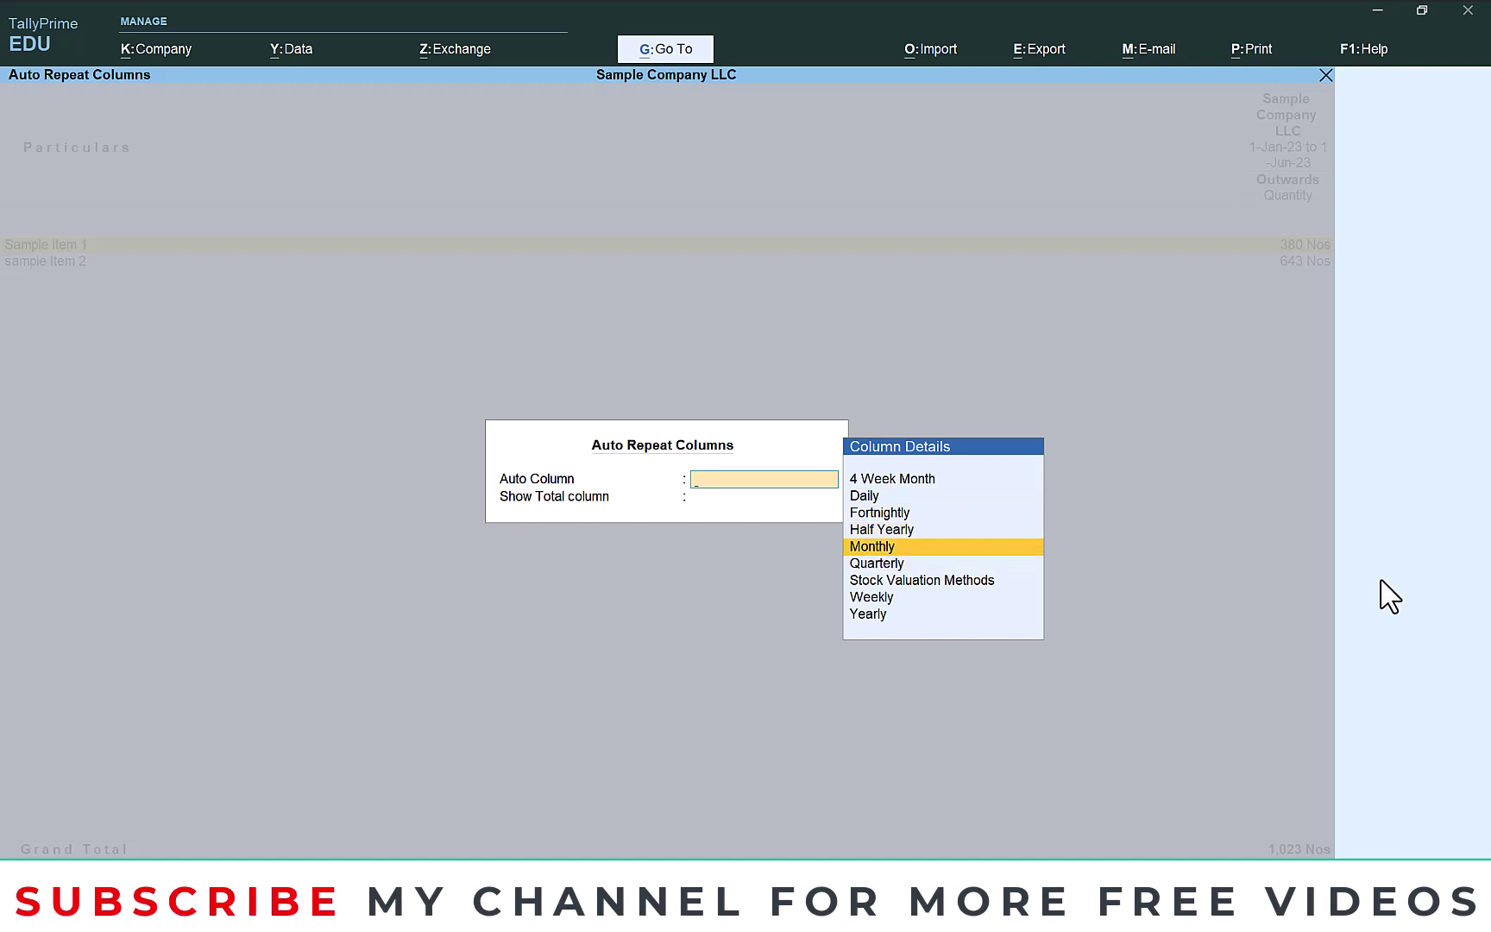
key("Return")
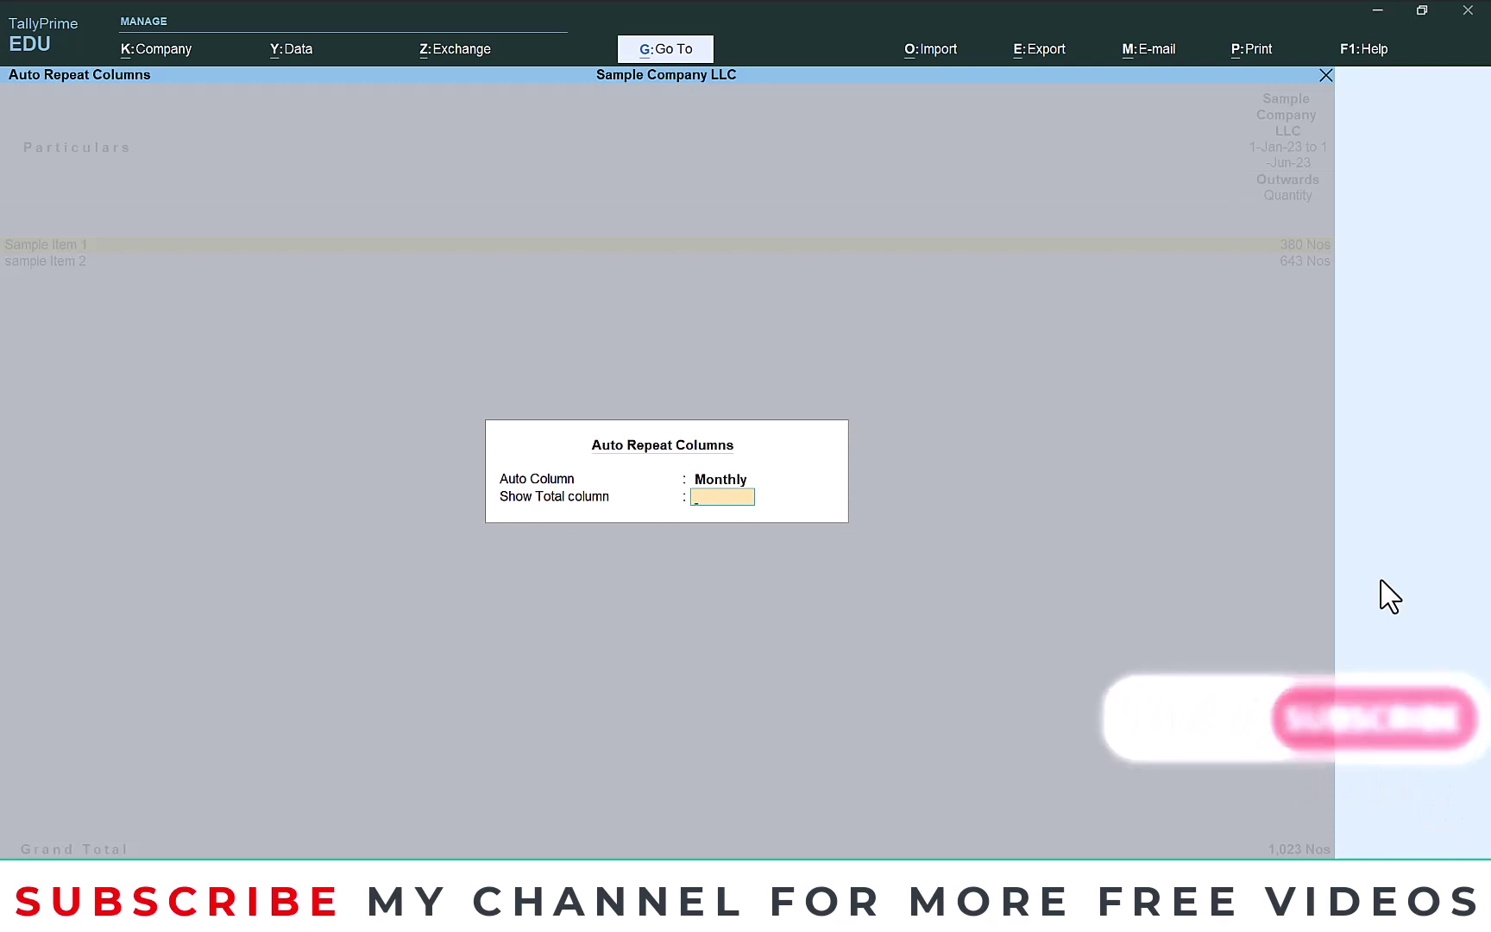
Step: Accept the monthly columns and step through Sample Item 1's January to June quantities
key("Return")
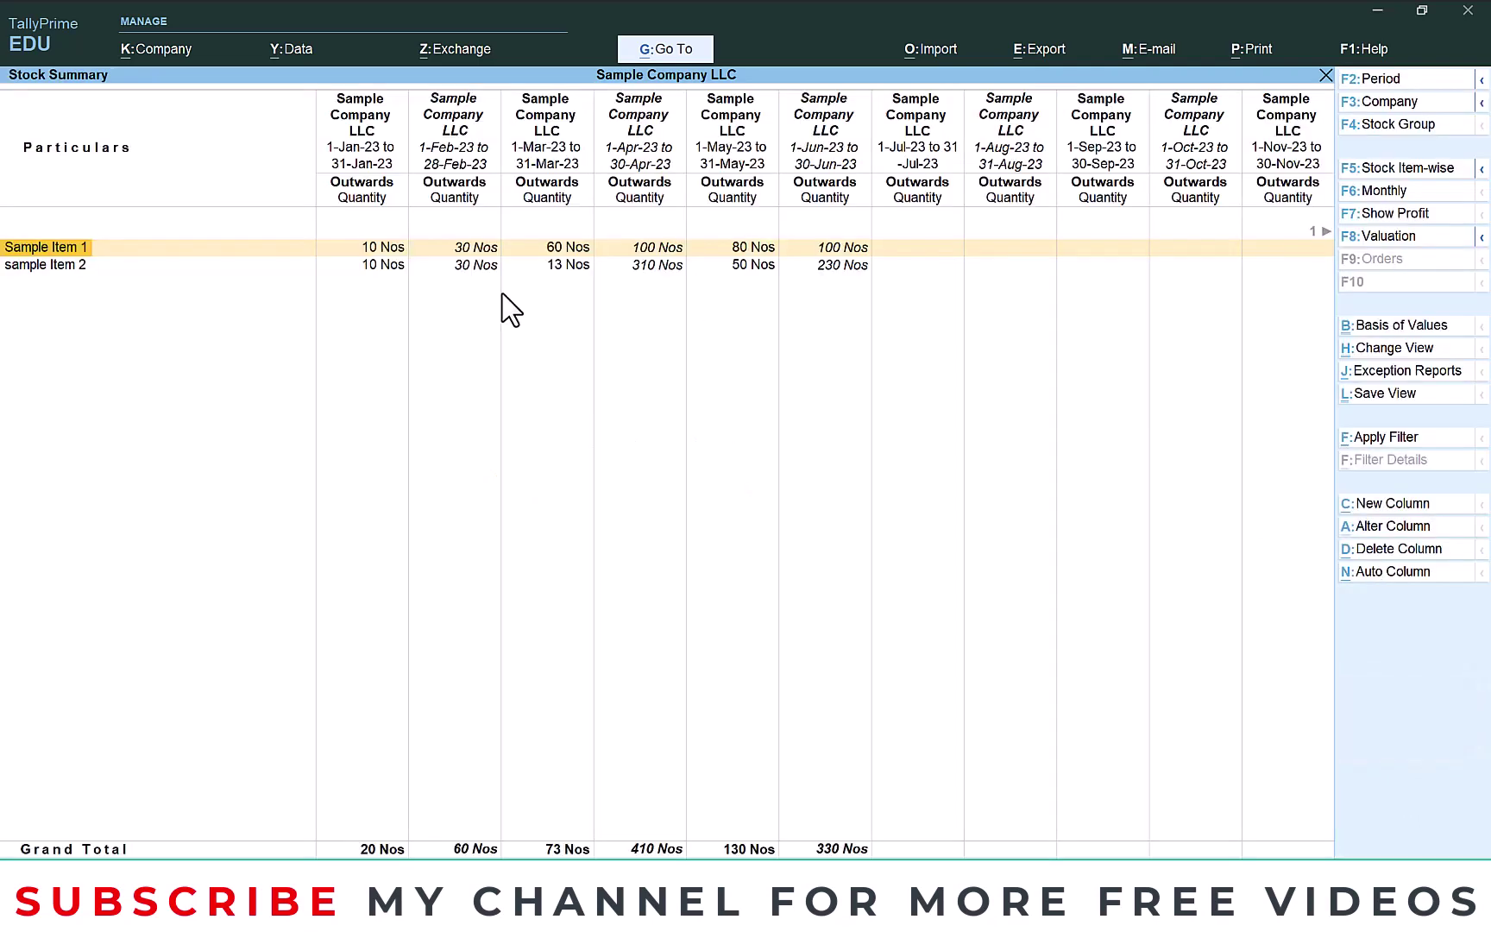
key("Right")
key("Right")
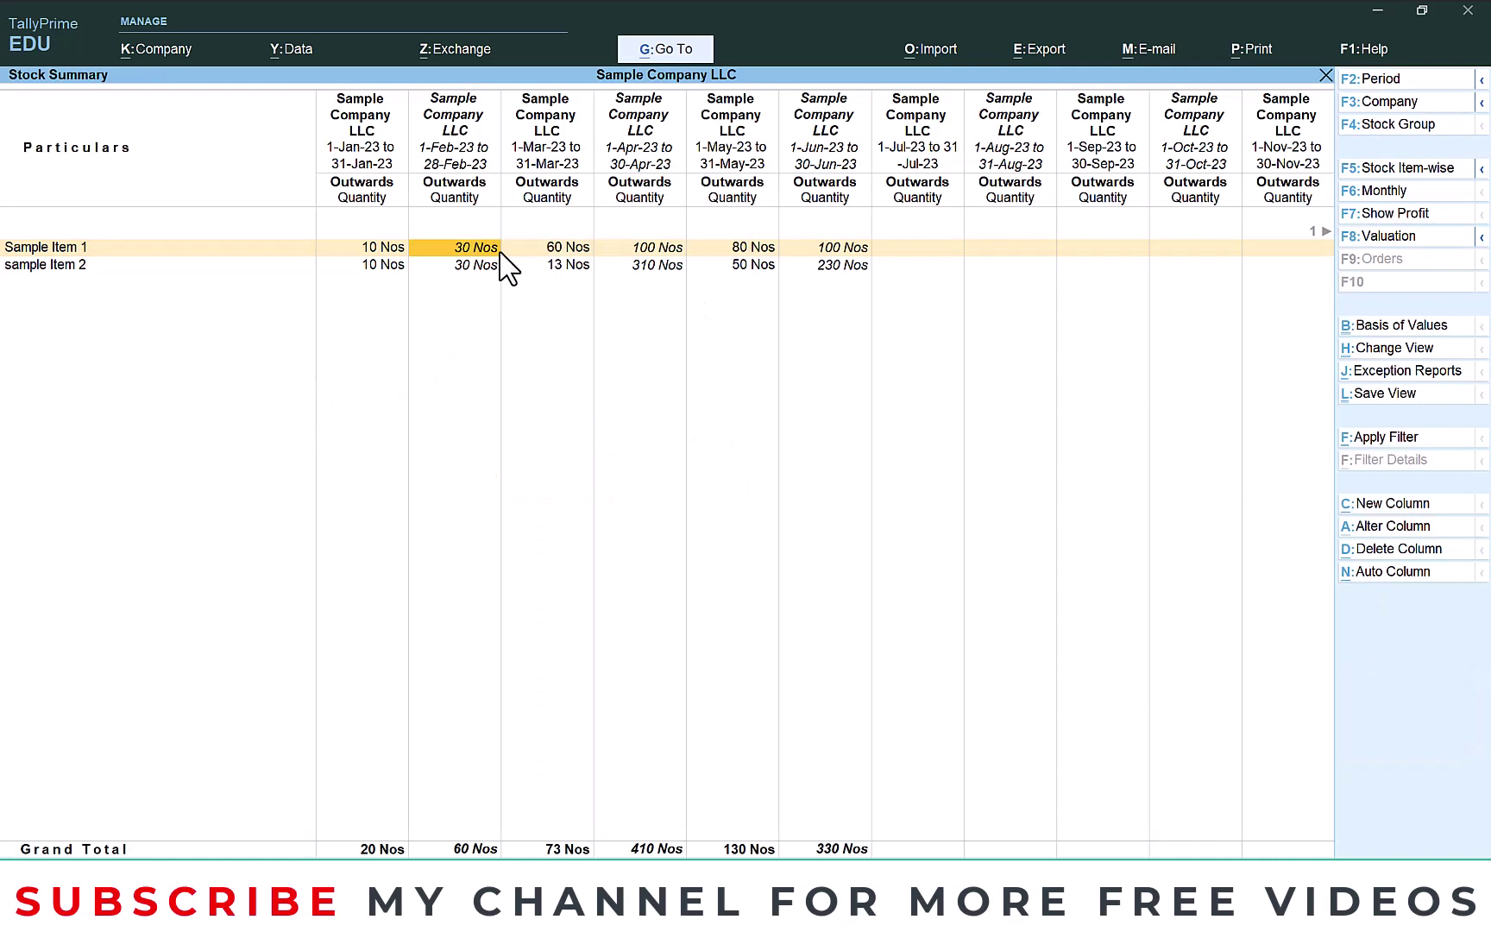
key("Left")
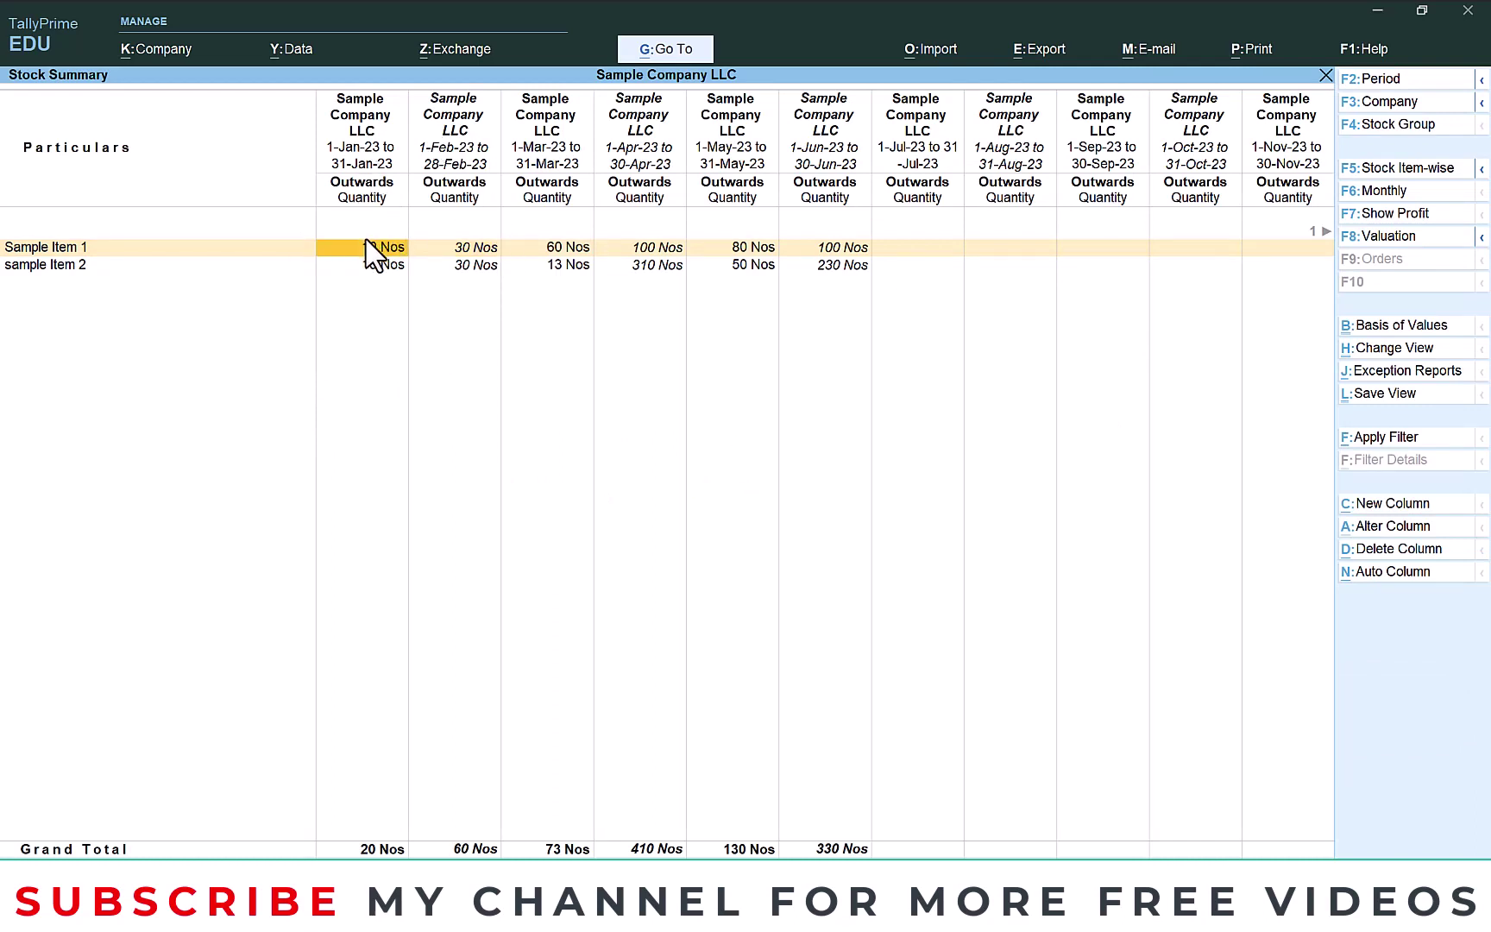
key("Right")
key("Right")
key("Right")
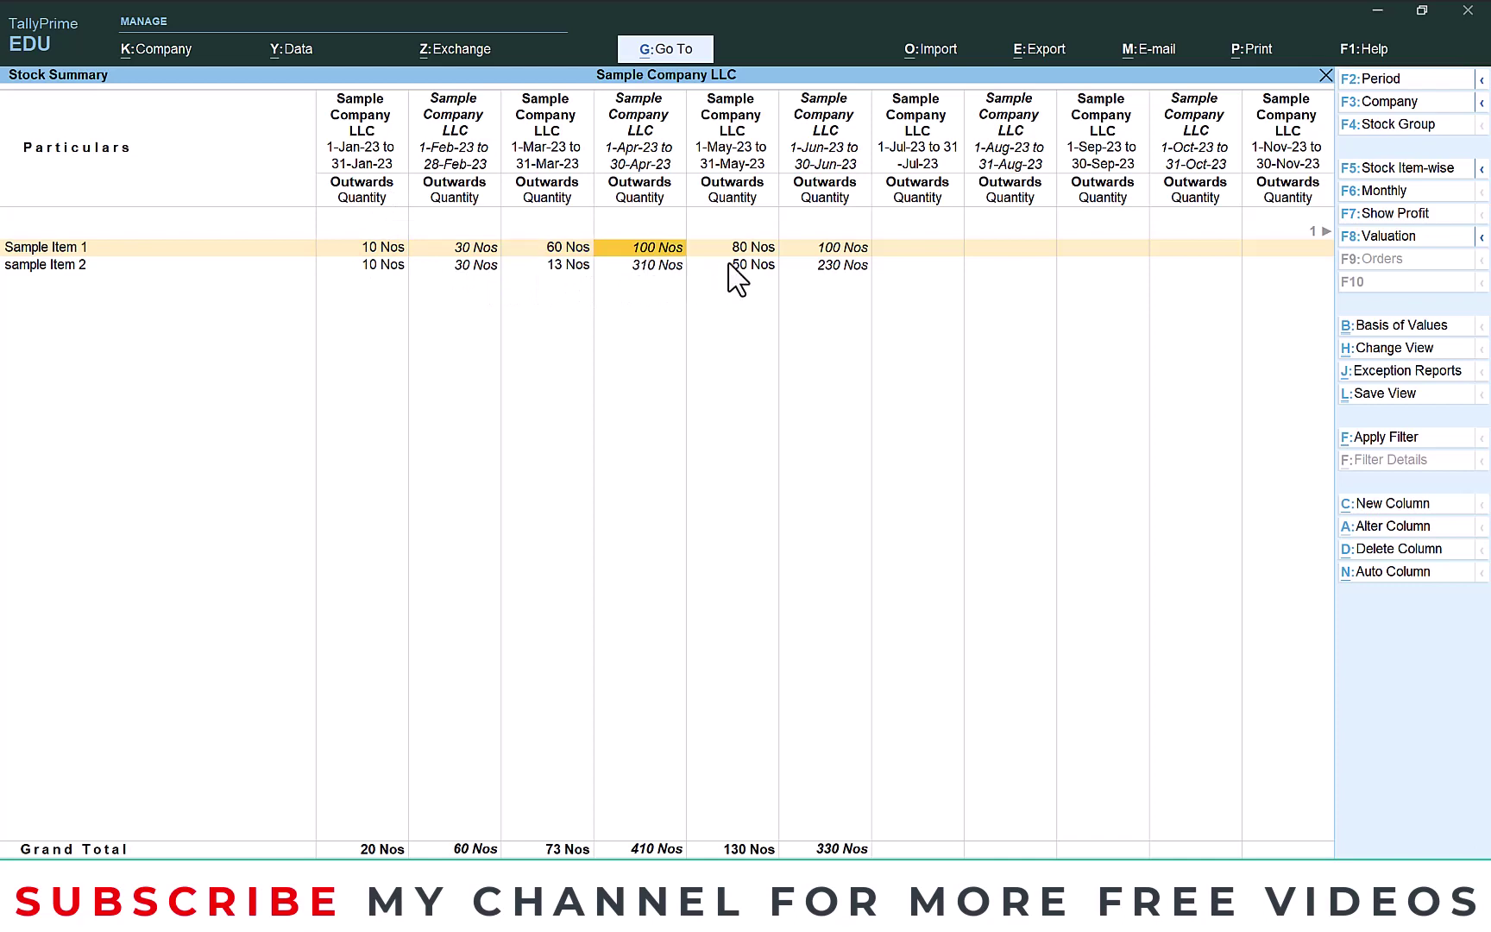
key("Right")
key("Right")
Step: Drill into Sample Item 1's February and April outward details, then leave the Stock Summary
key("Left")
key("Left")
key("Left")
key("Left")
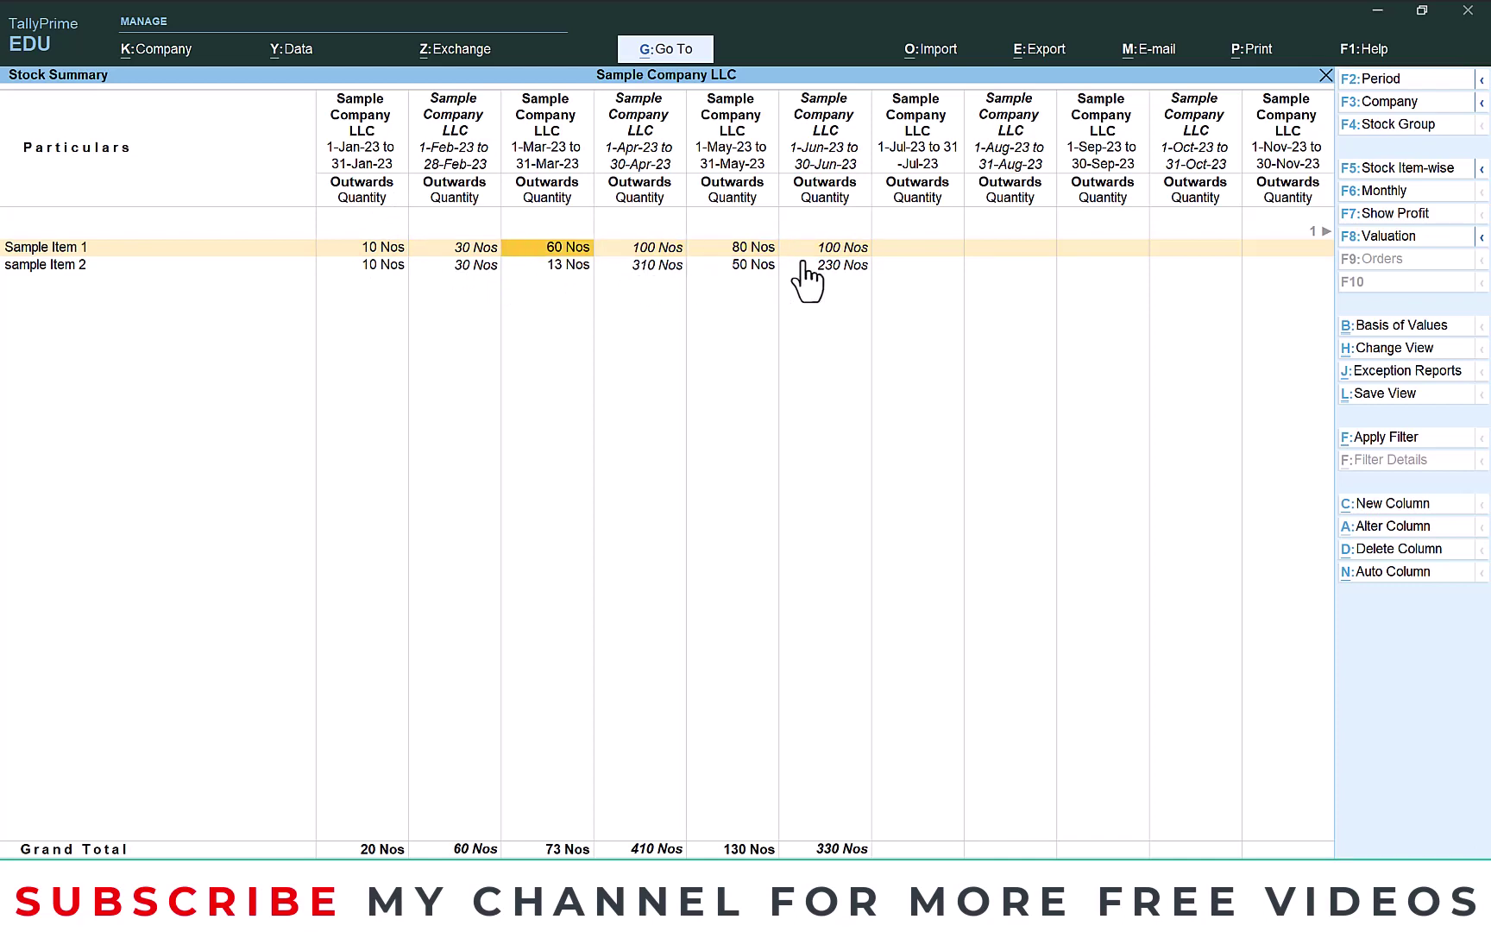
key("Return")
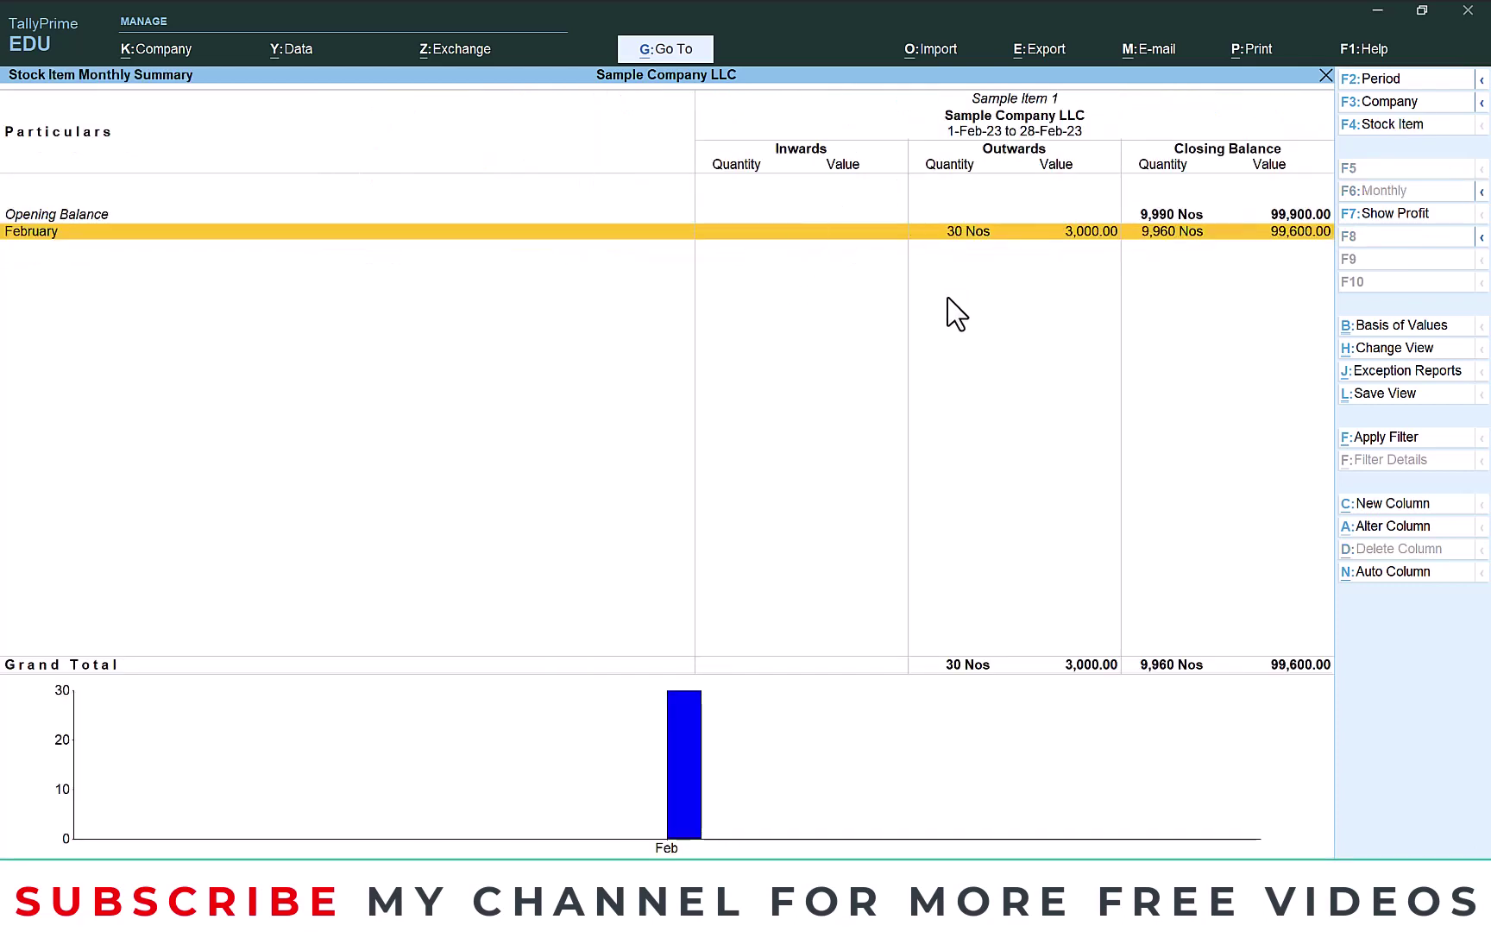
key("Escape")
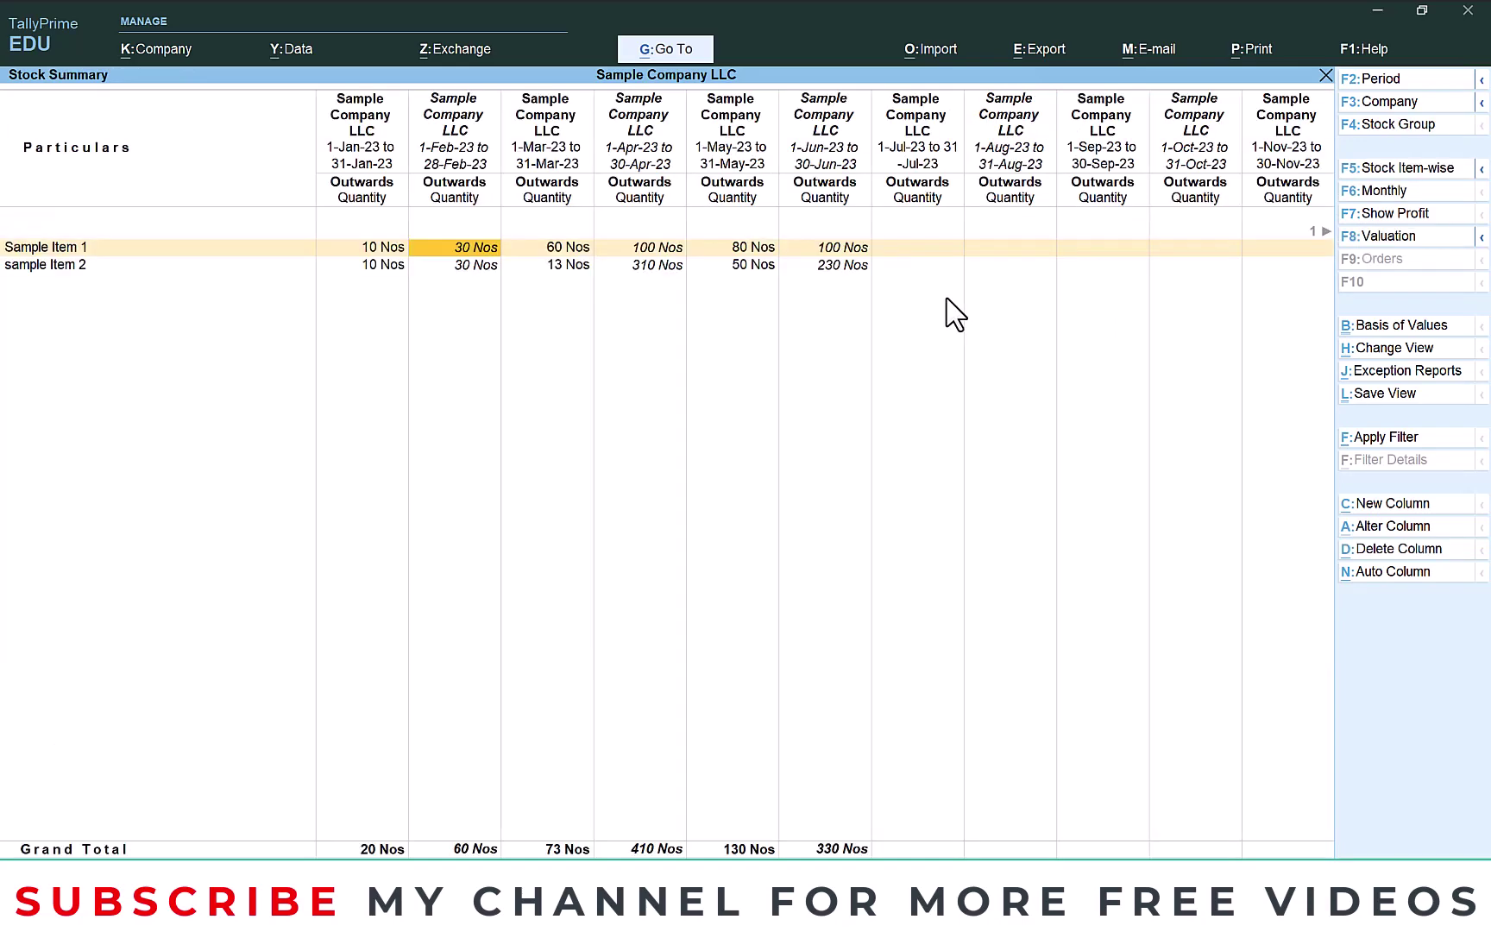
key("Right")
key("Right")
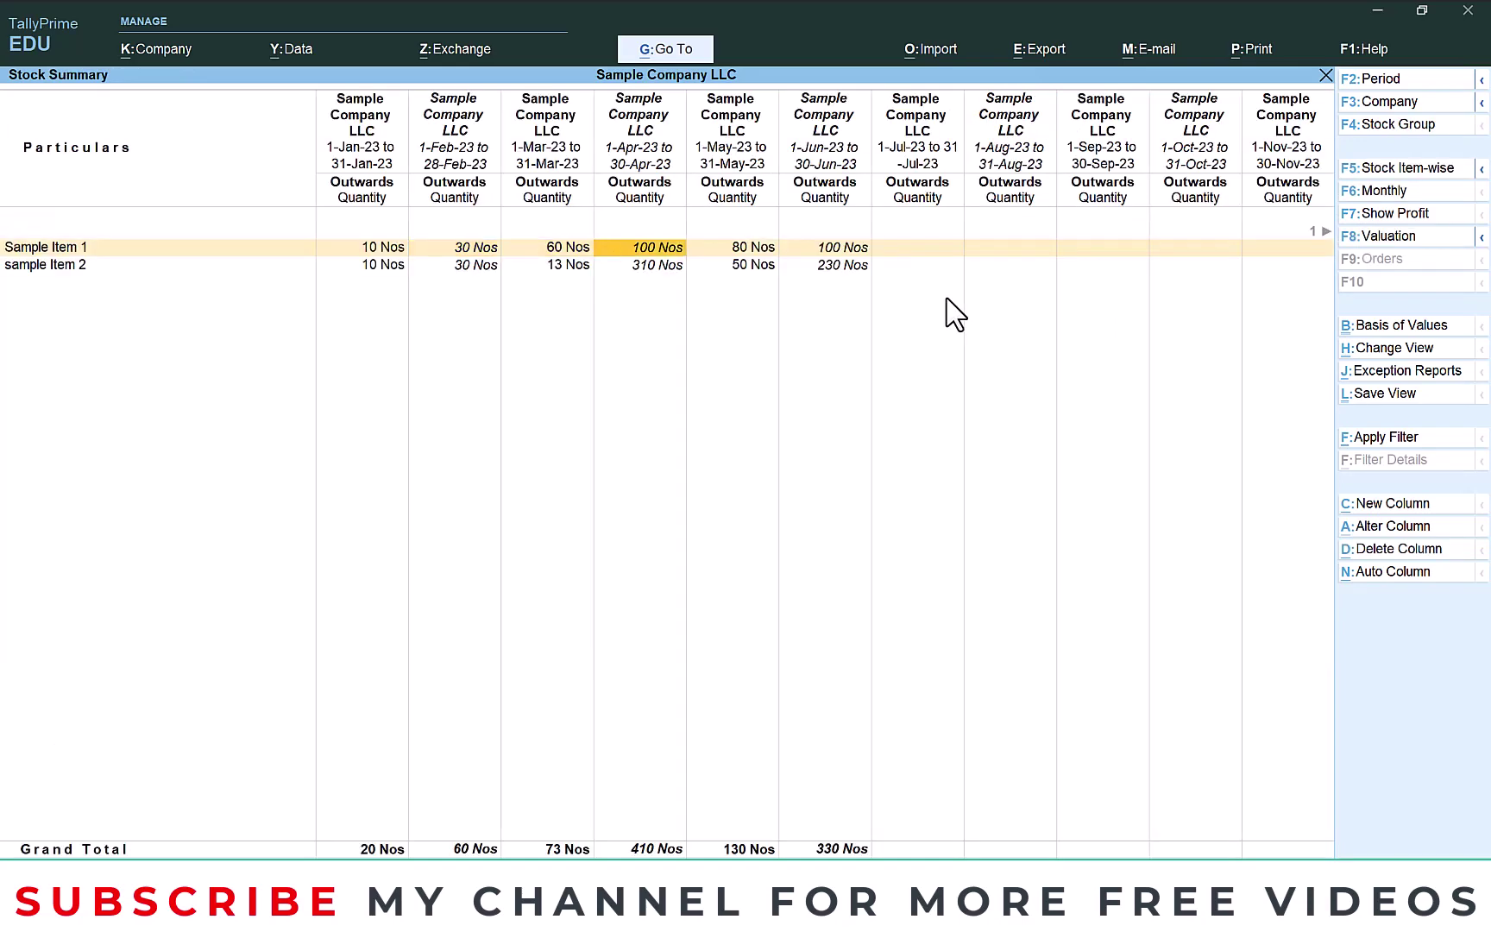
key("Return")
key("Escape")
key("Escape")
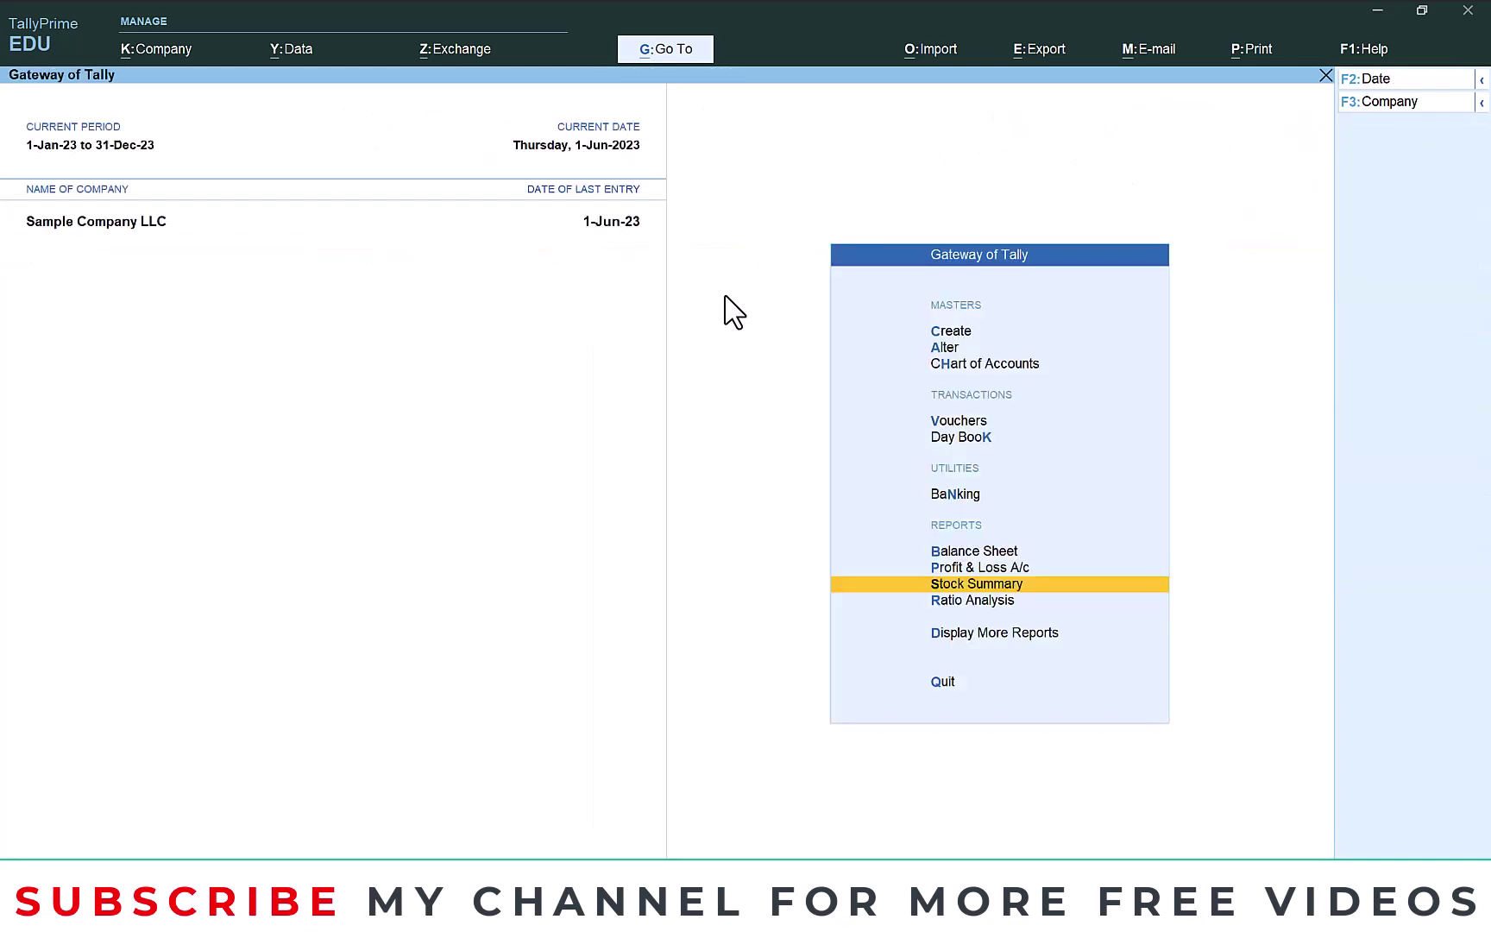
Step: Open Stock Group Summary for the Primary group via More Reports > Inventory Books
key("Down")
key("Down")
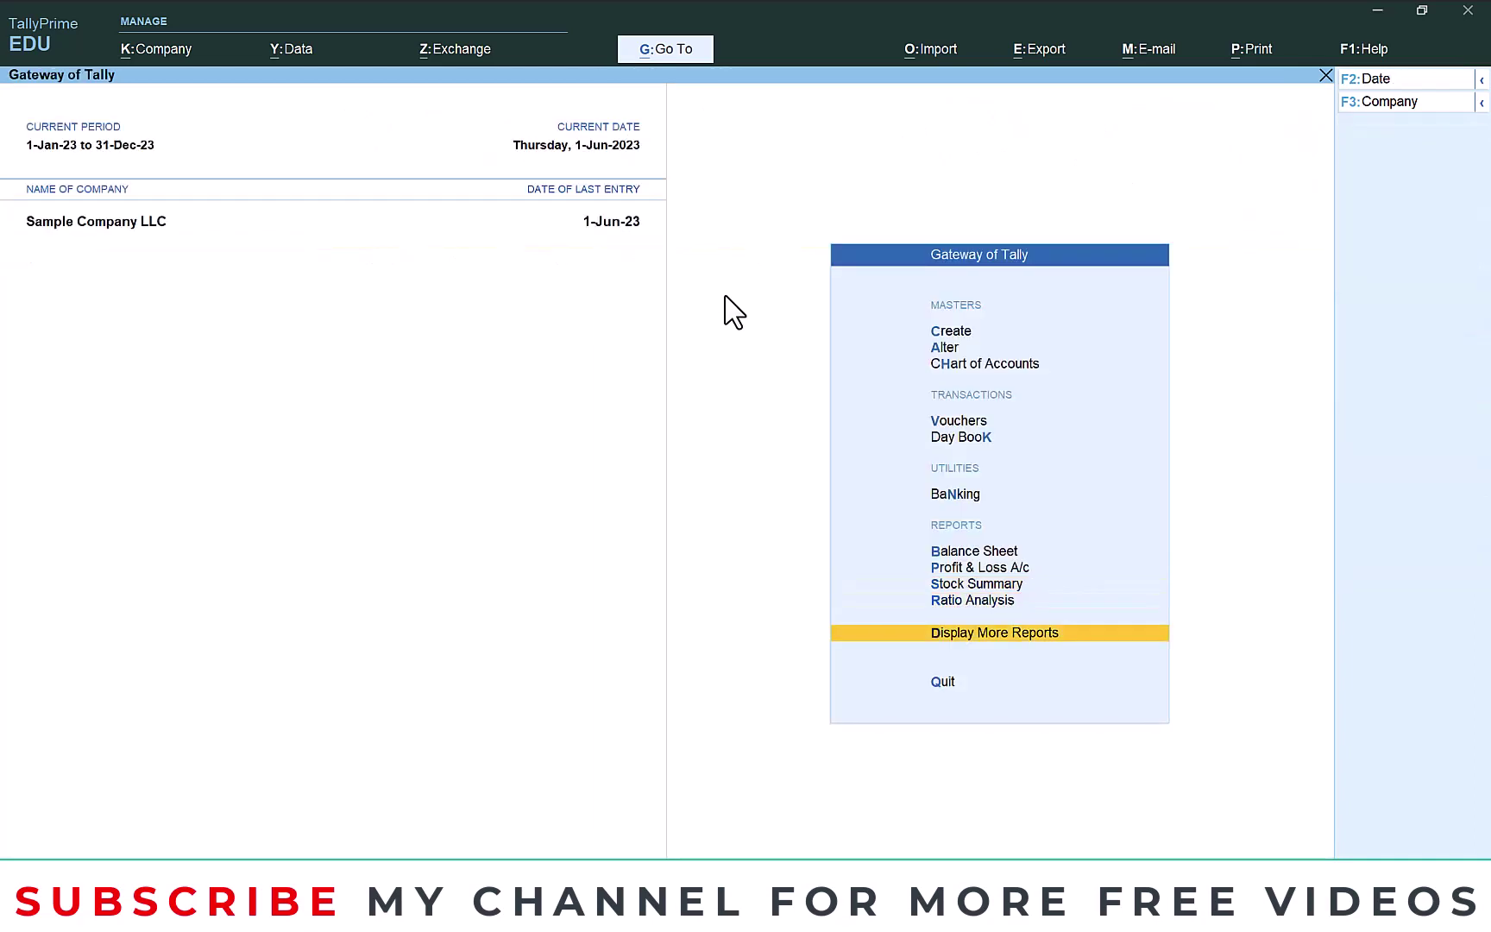
key("Return")
key("Down")
key("Down")
key("Down")
key("Down")
key("Down")
key("Down")
key("Down")
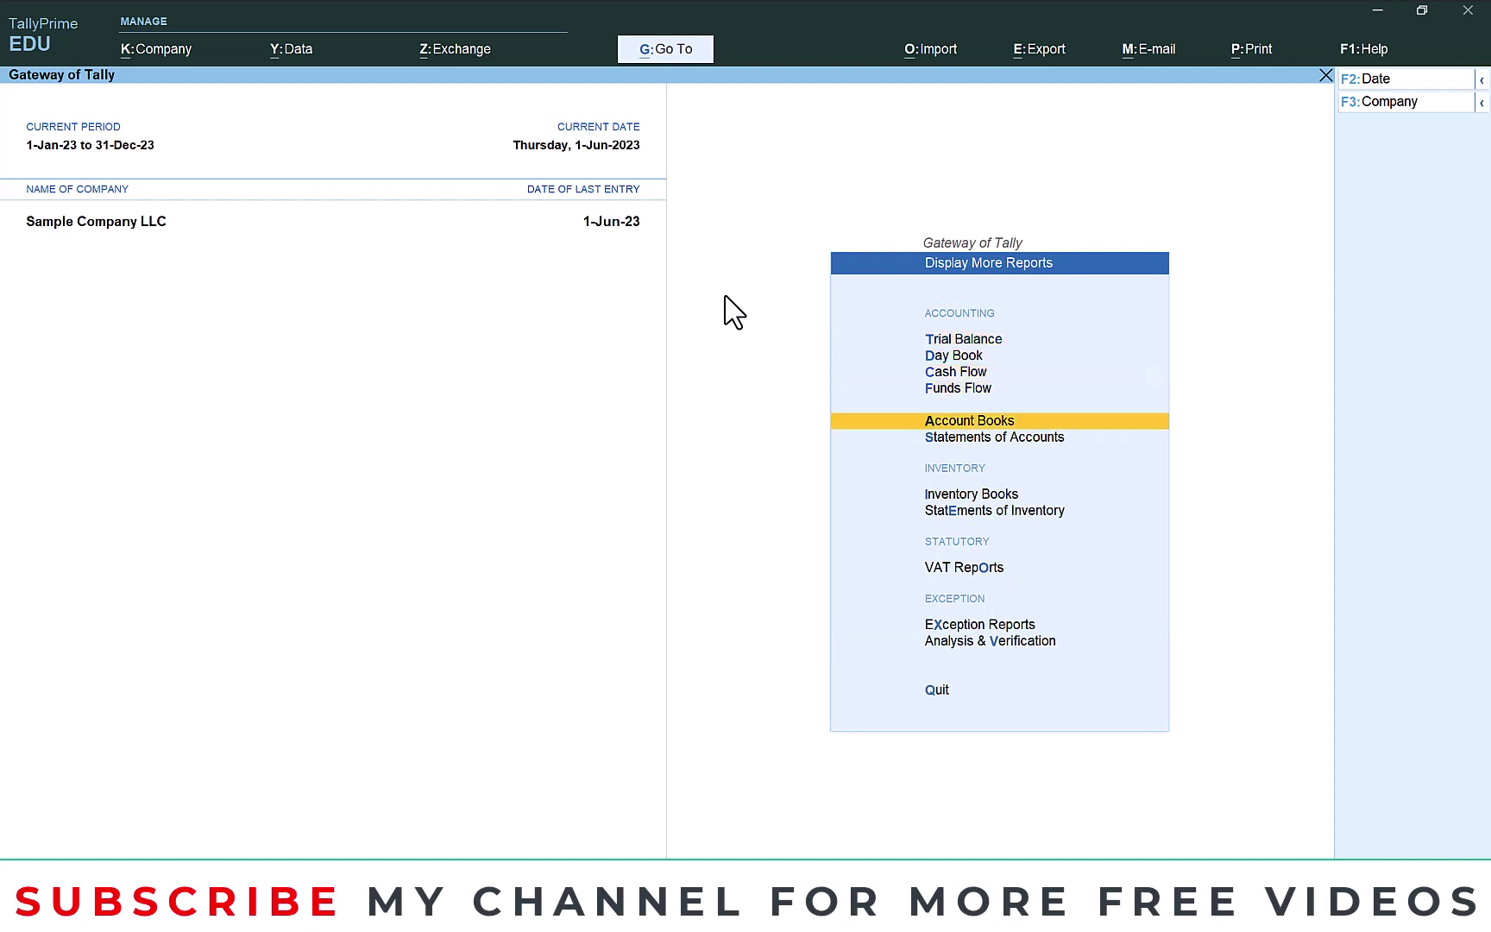
key("Up")
key("Return")
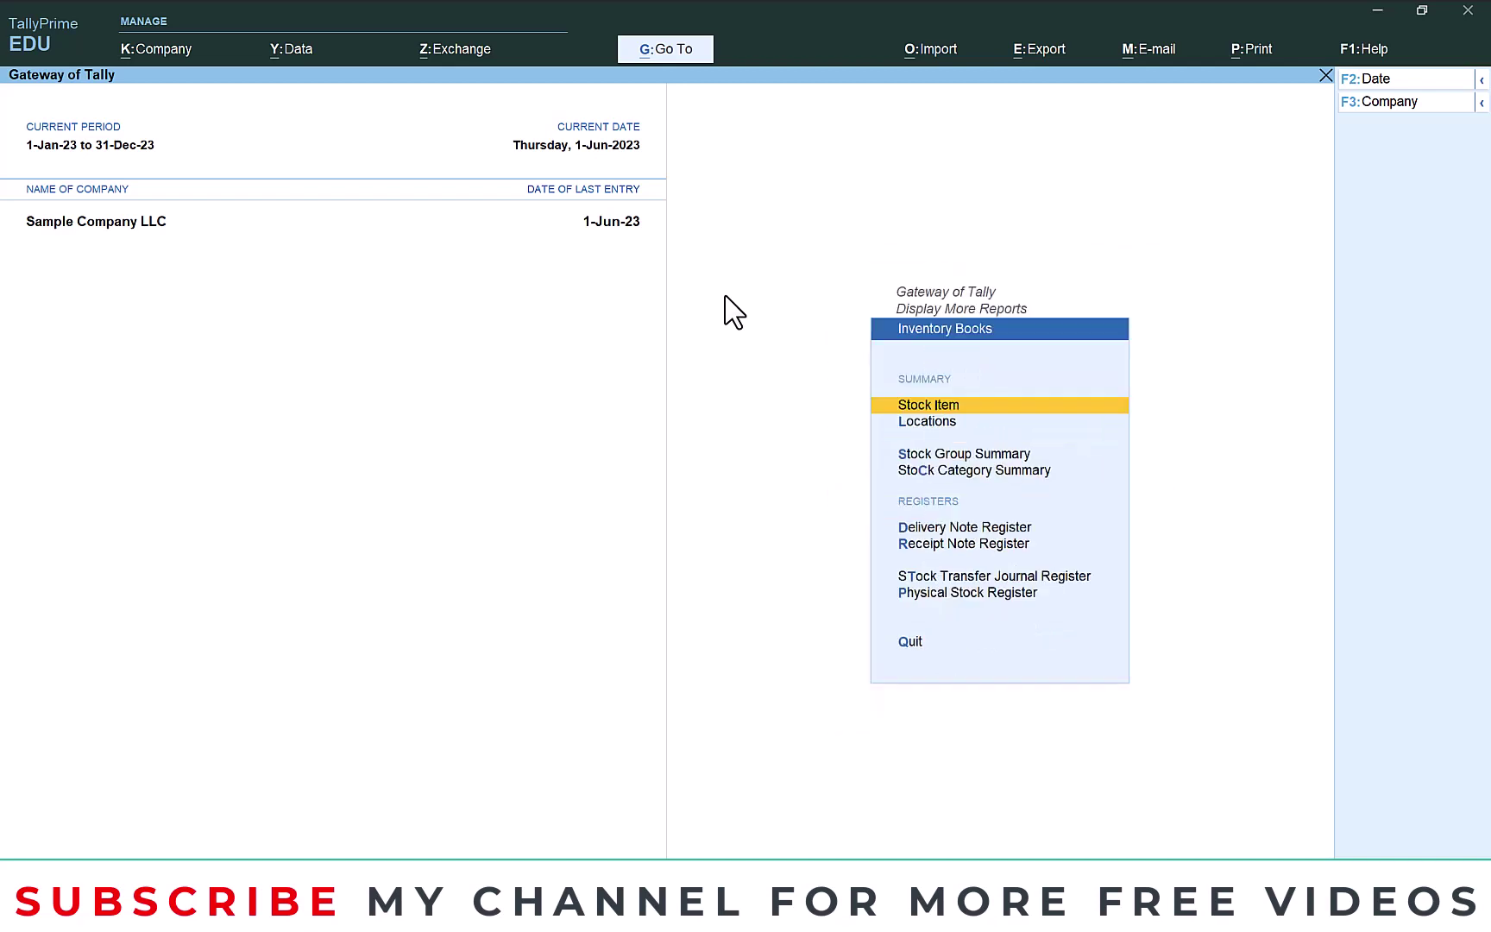
key("Down")
key("Down")
key("Return")
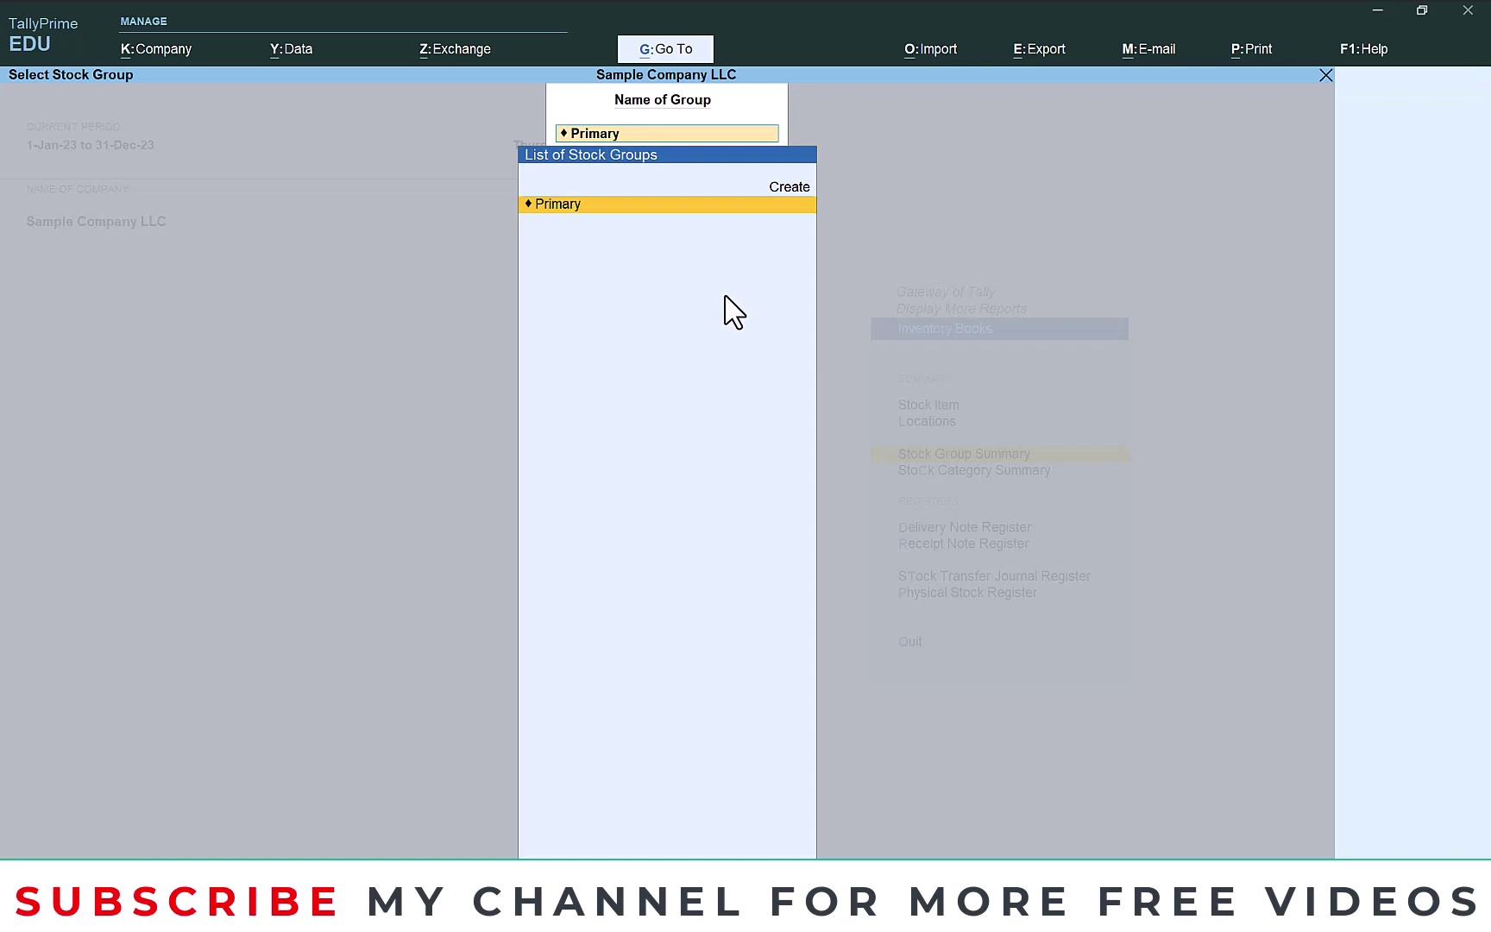
key("Return")
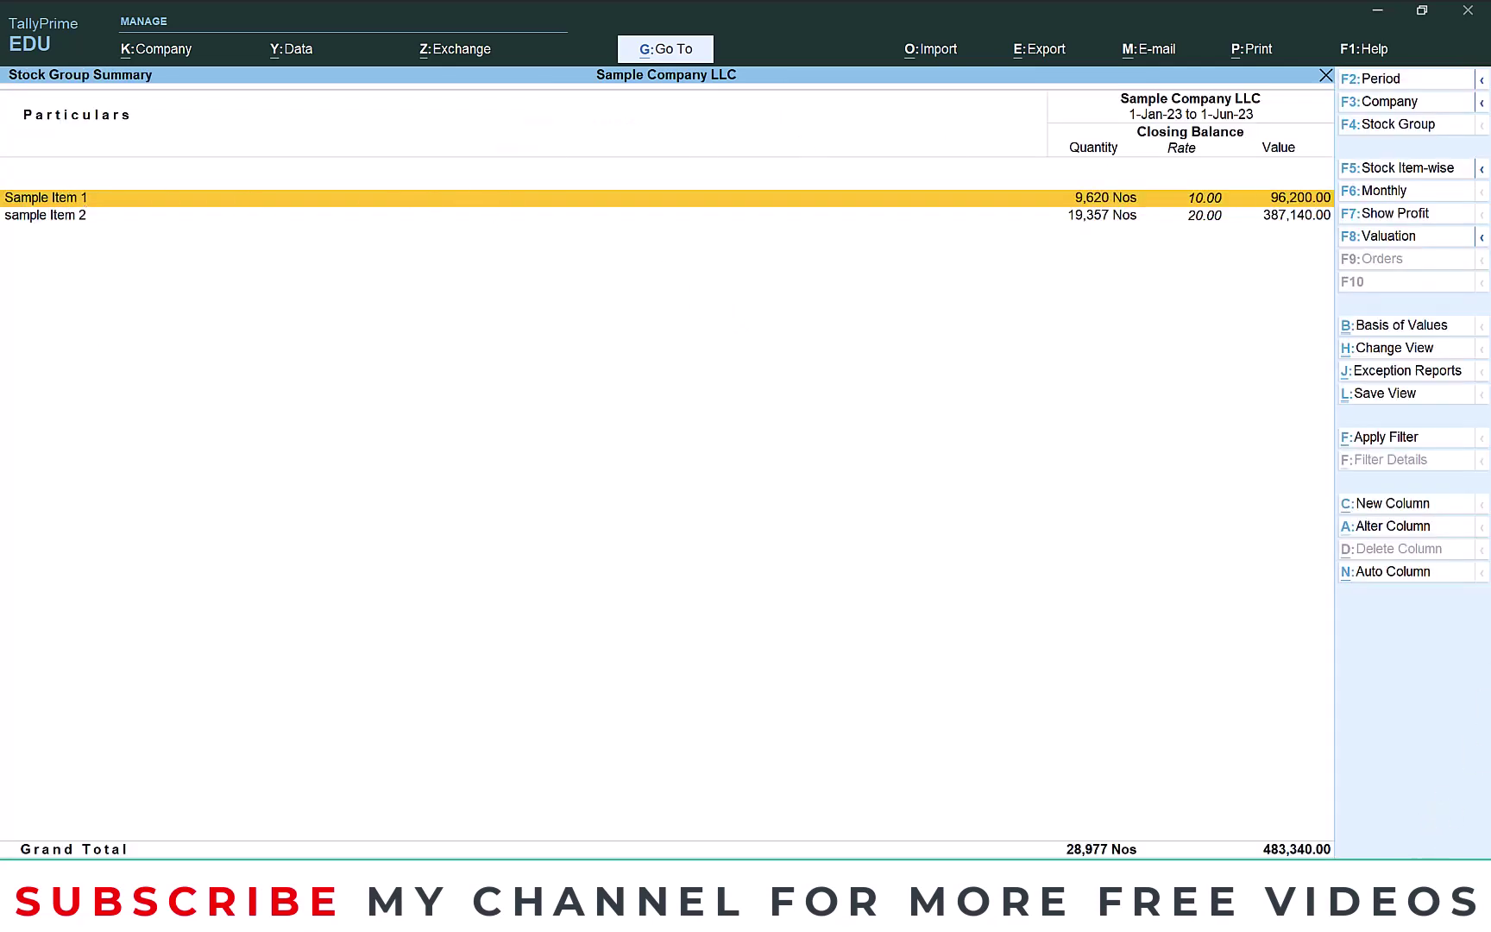
Step: Configure Show Rate and Value to No, Goods Outwards to Yes, and Closing Balance to No
key("F12")
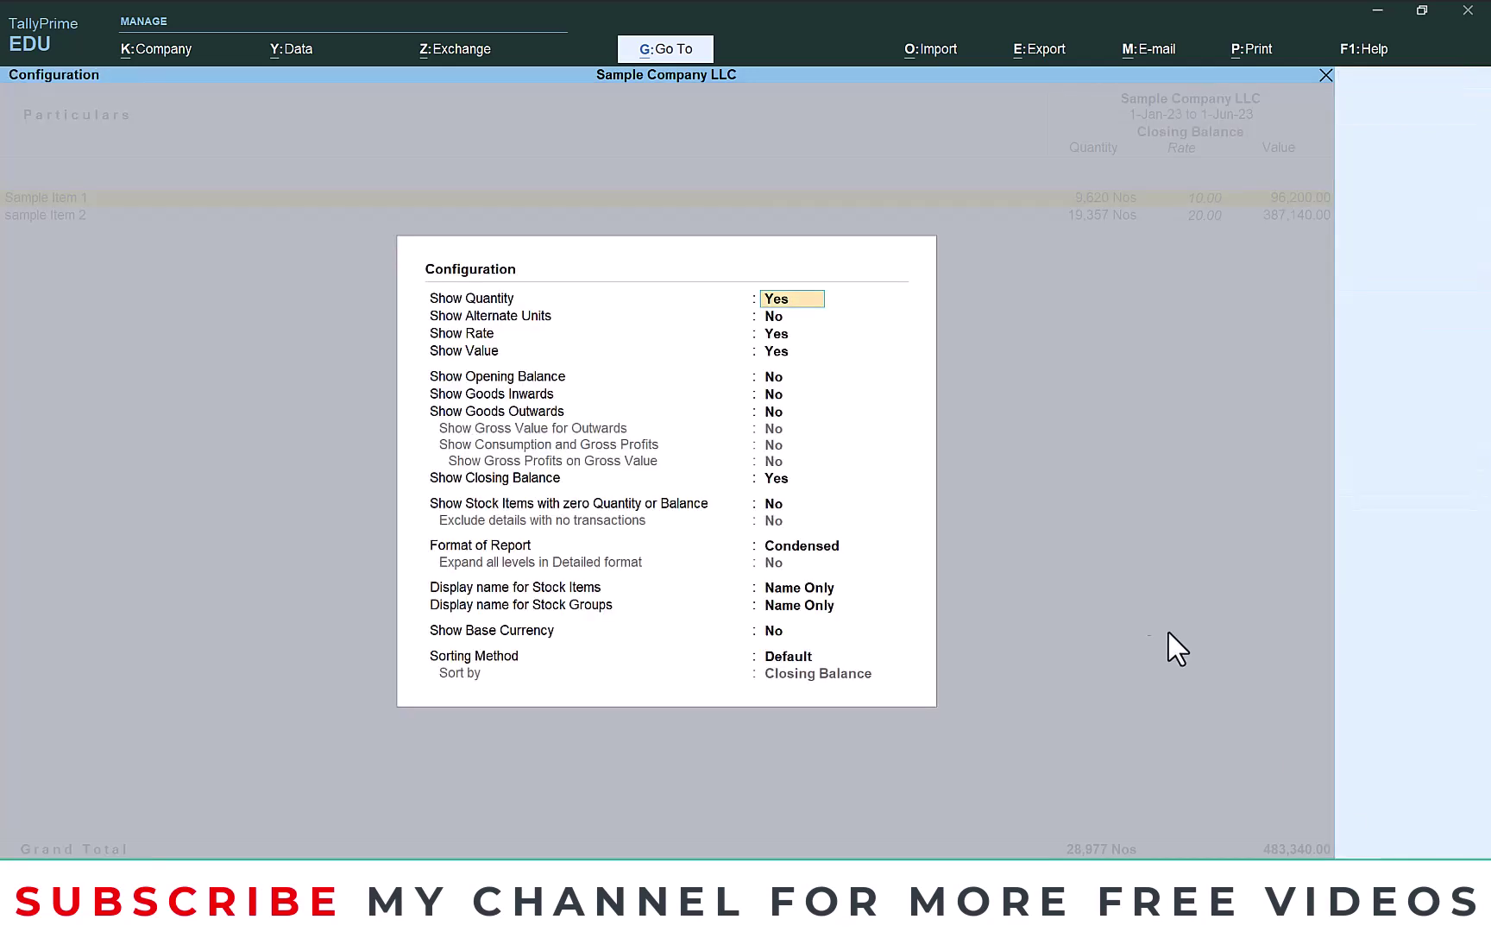
key("Down")
key("Down")
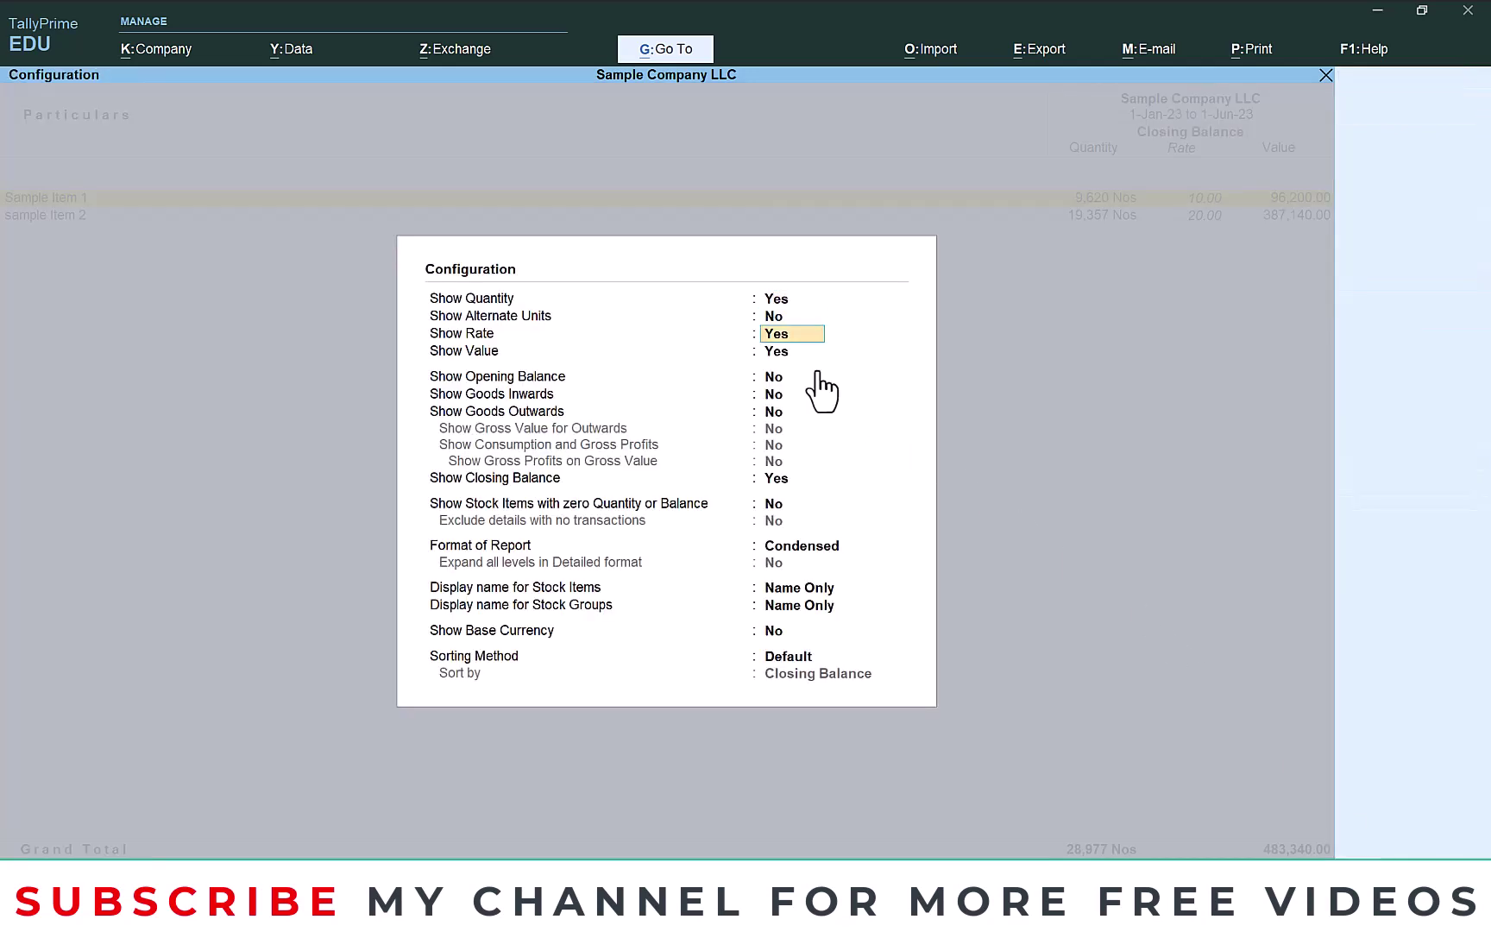
key("n")
key("n")
key("Down")
key("Down")
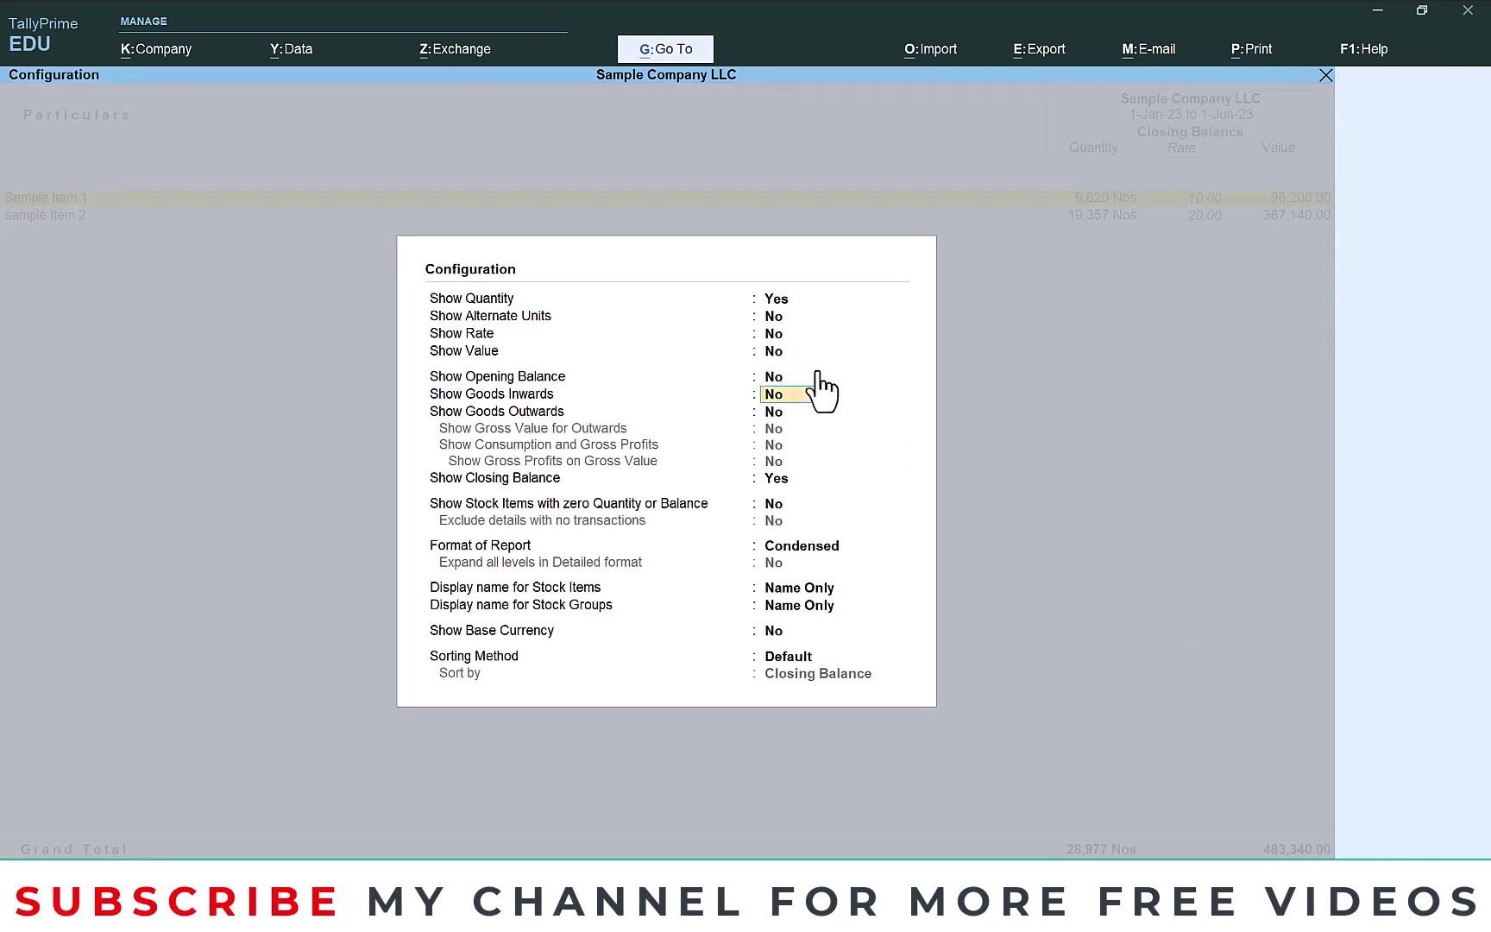
type("y")
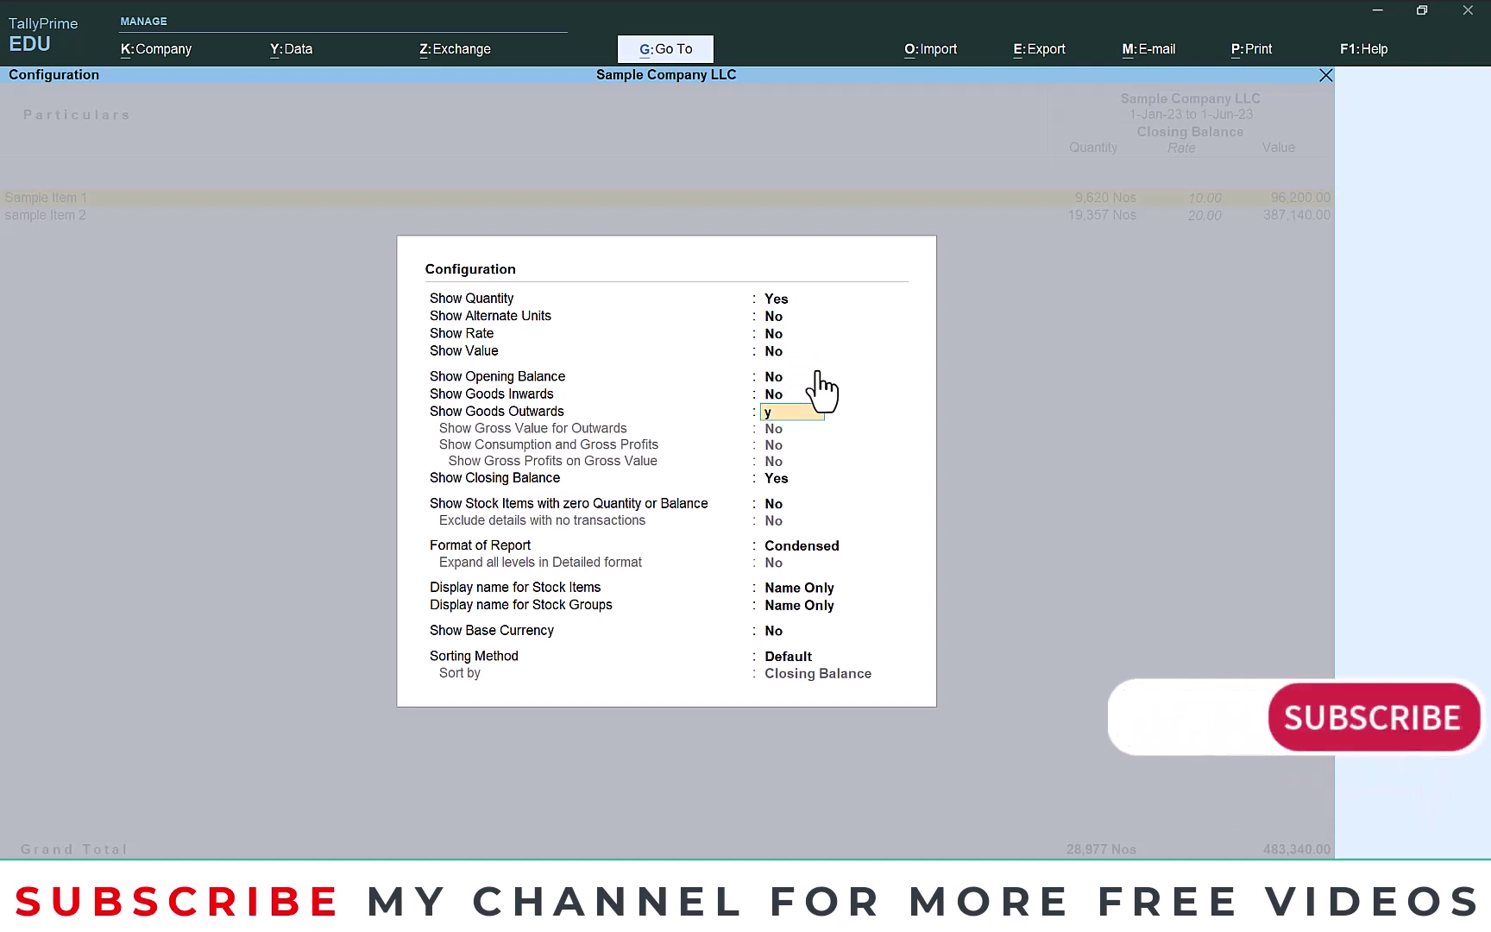
key("Return")
key("Return")
key("Return")
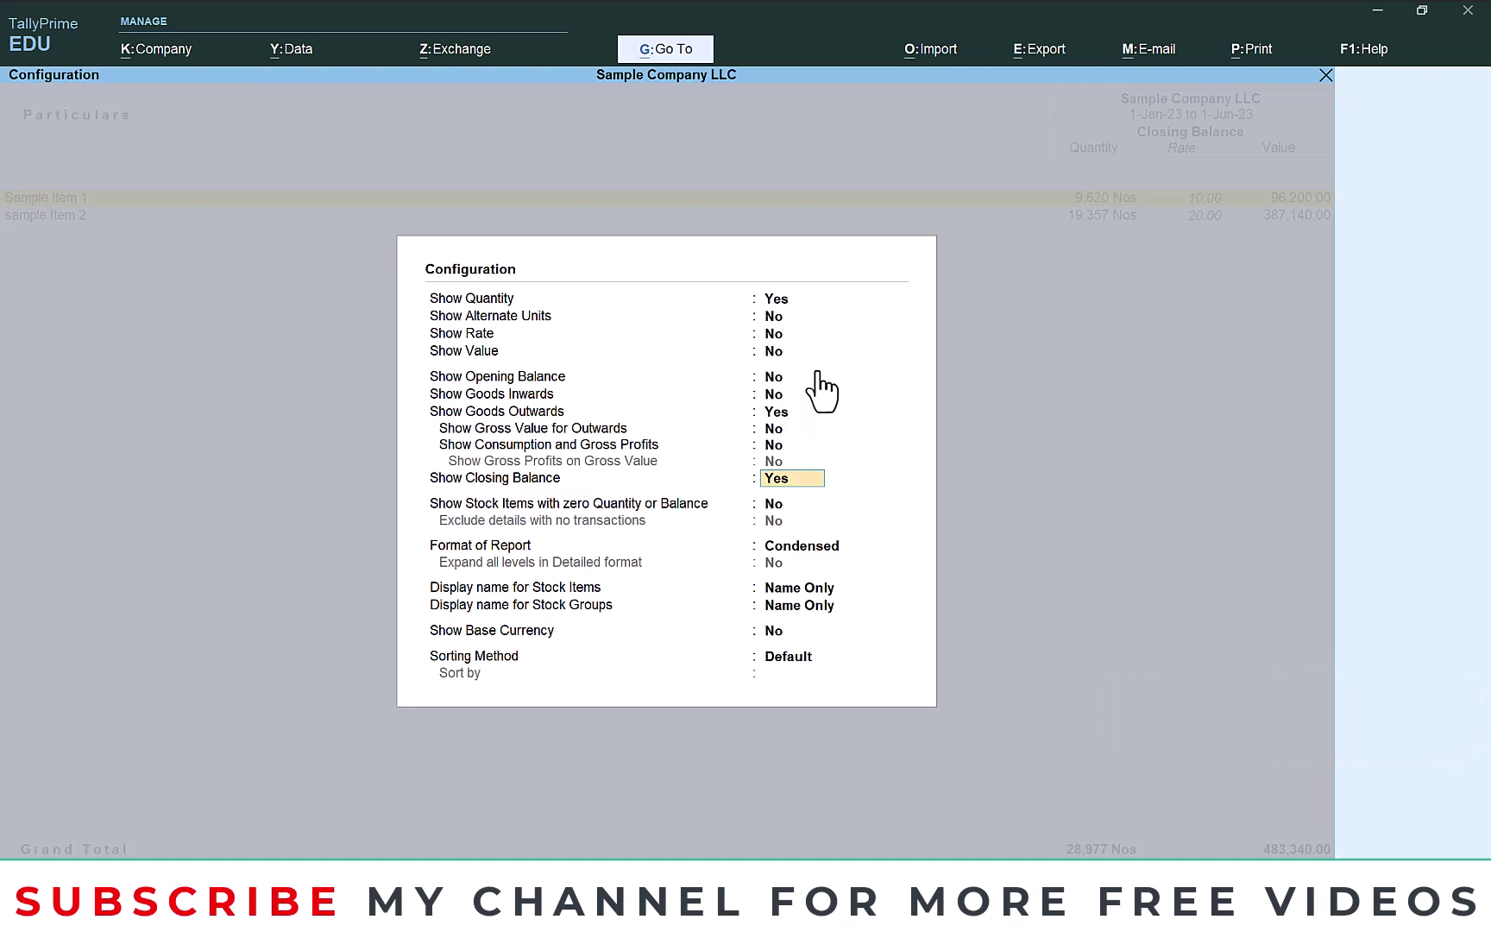
type("n")
key("Return")
key("Return")
key("Return")
key("Return")
key("Return")
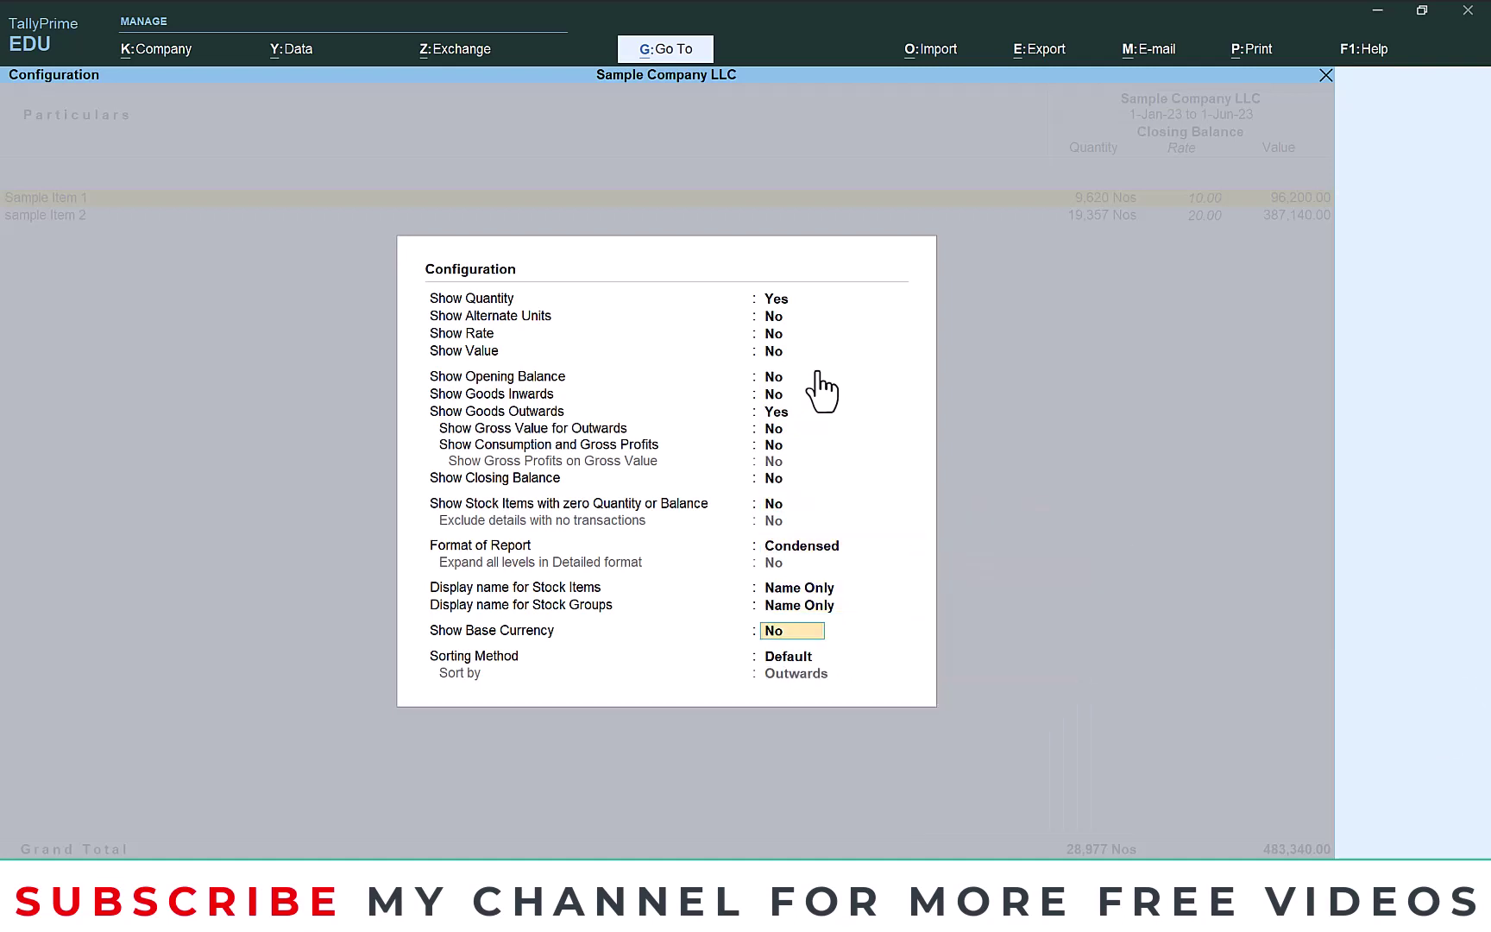
key("Return")
key("Return")
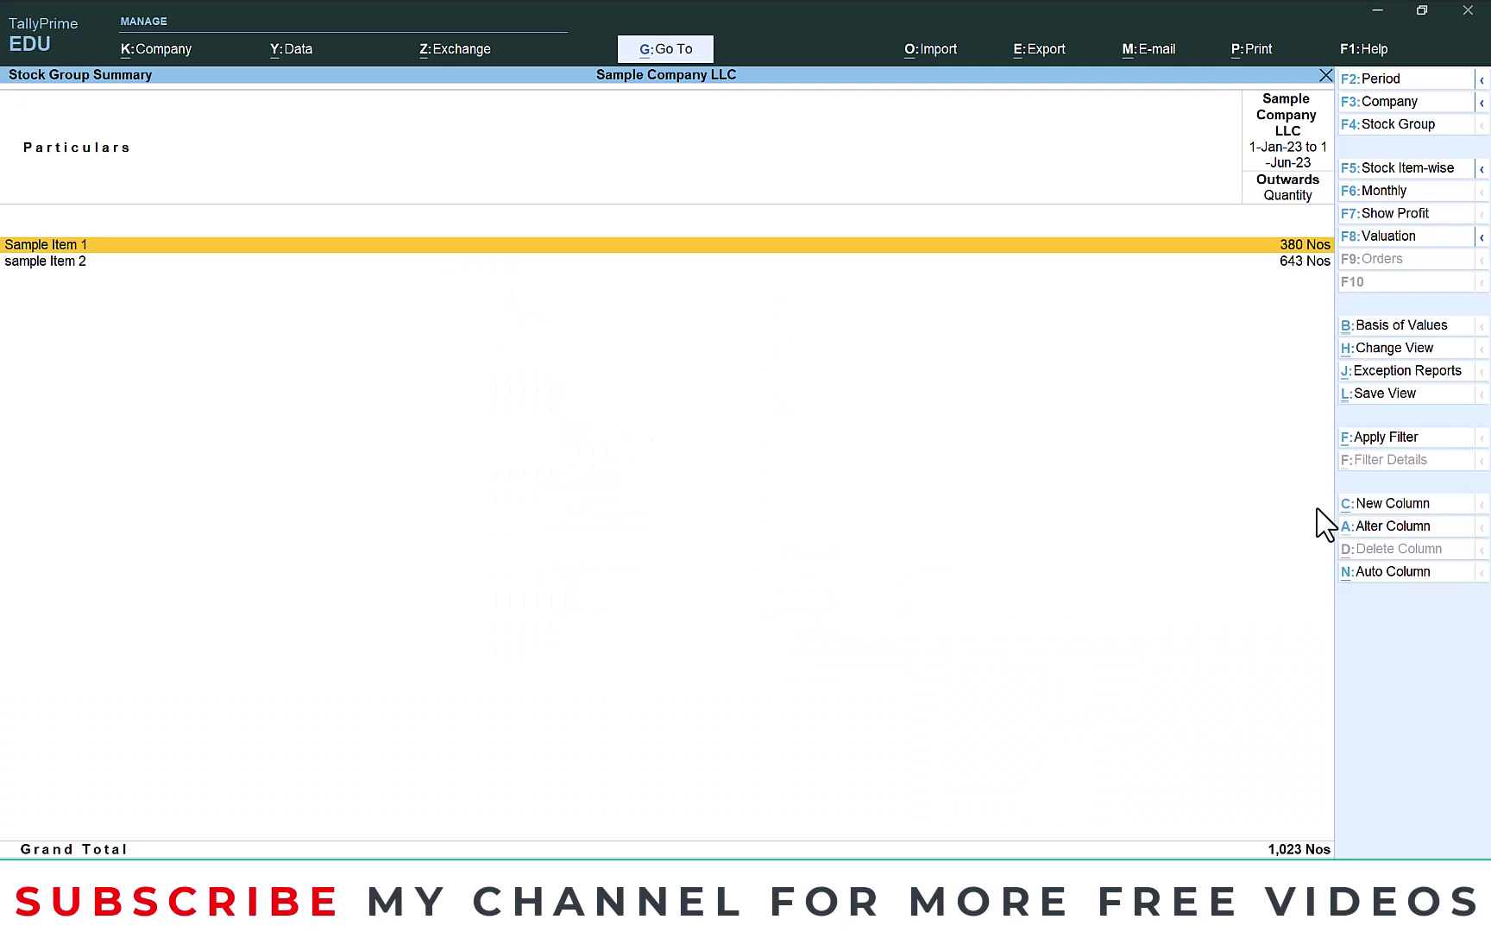
Step: Choose Monthly auto columns with Show Total column set to Yes
left_click(1381, 573)
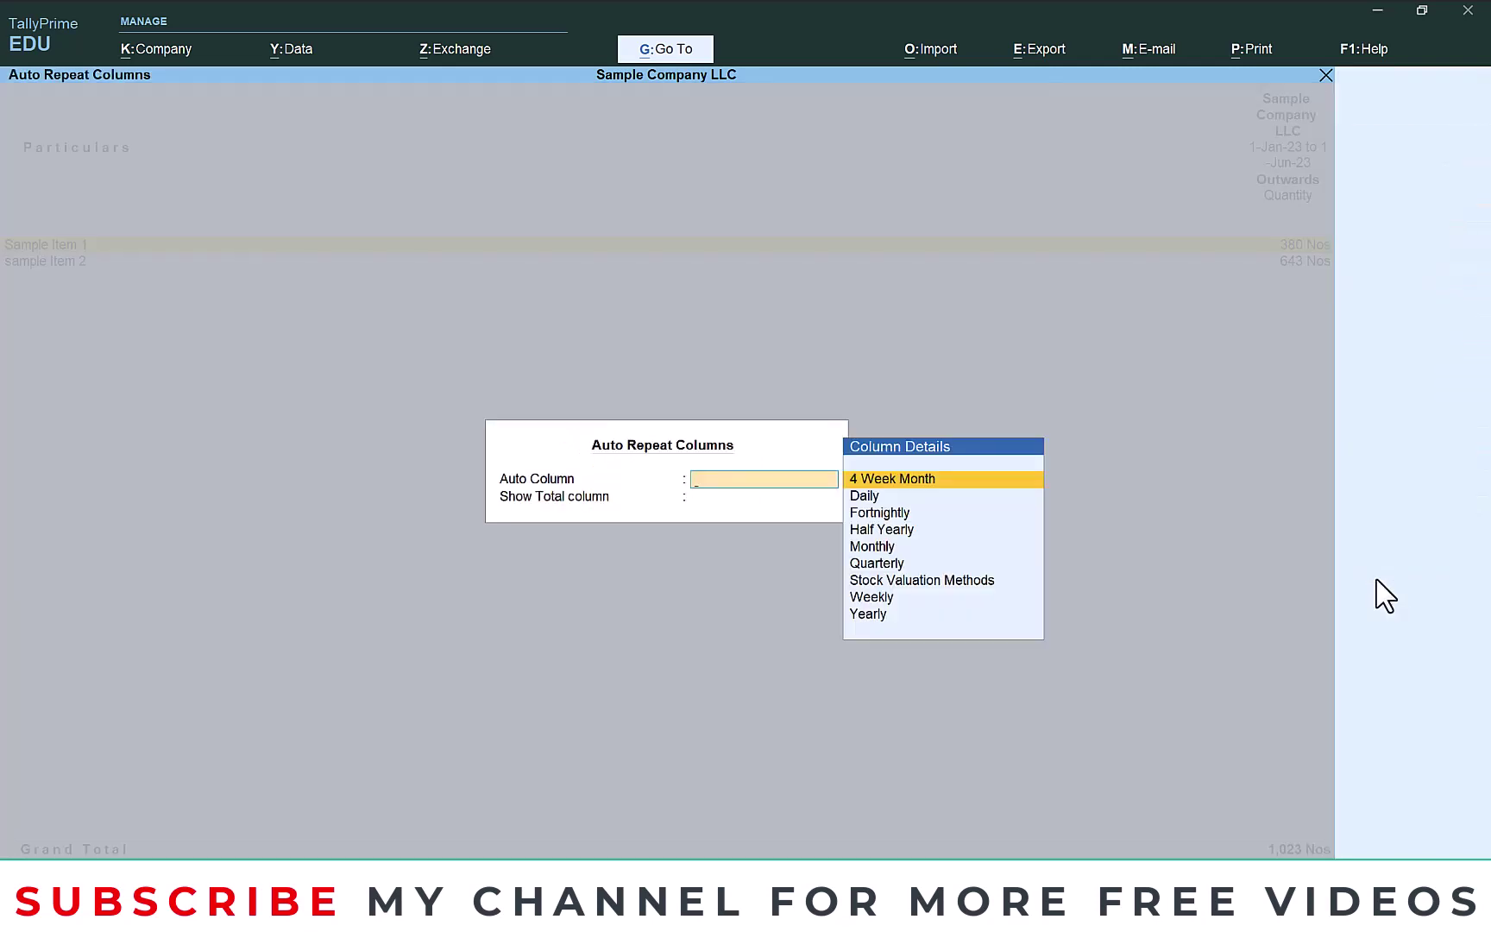
key("Down")
key("Down")
key("Down")
key("Down")
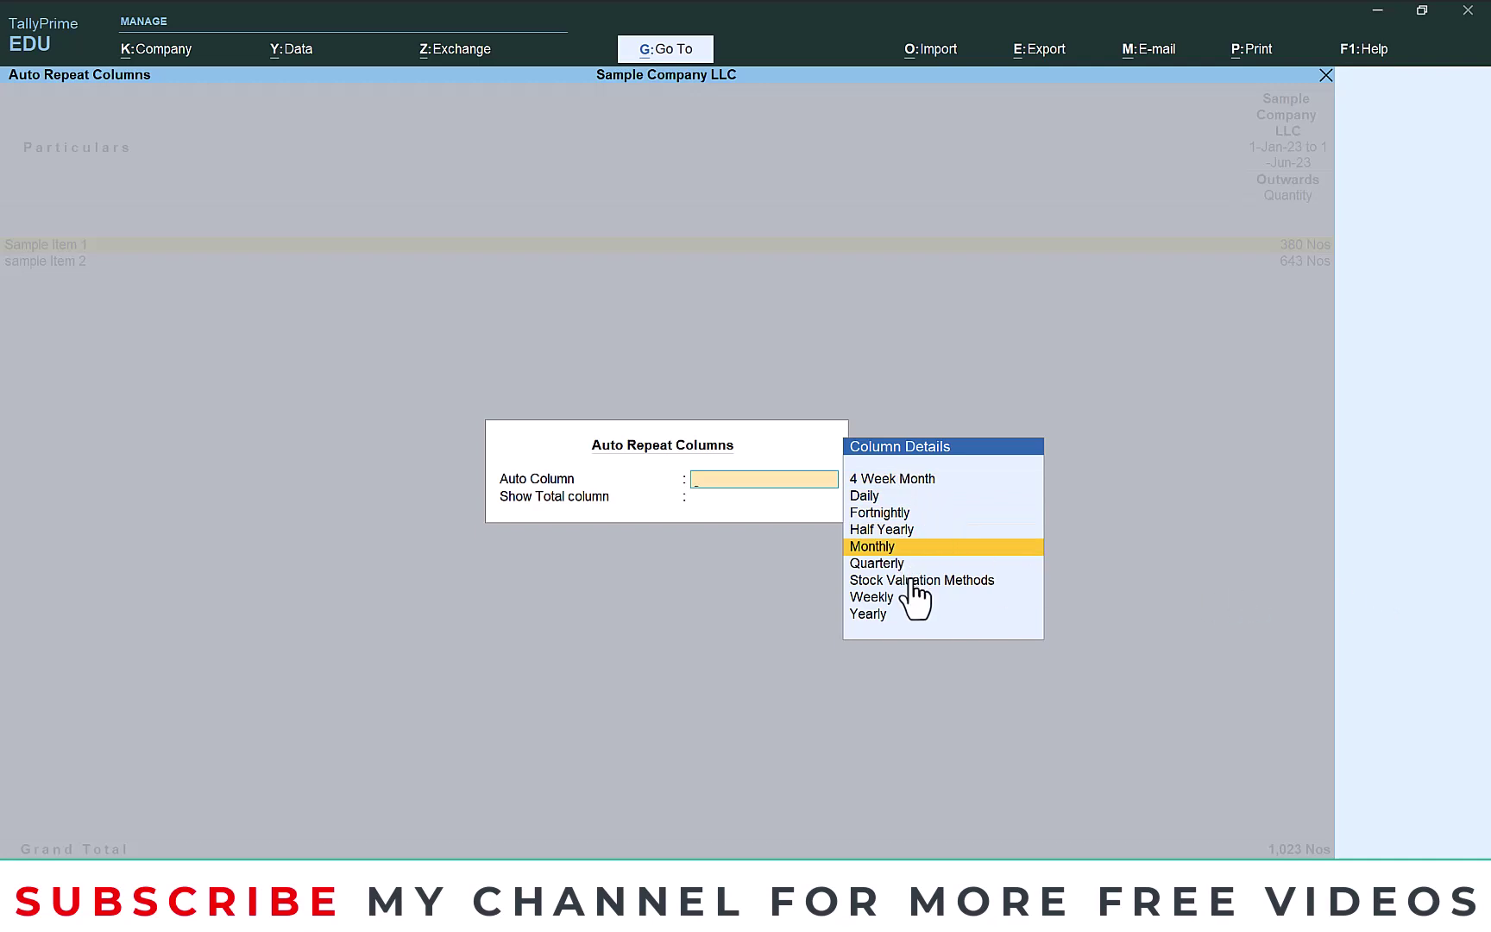
key("Return")
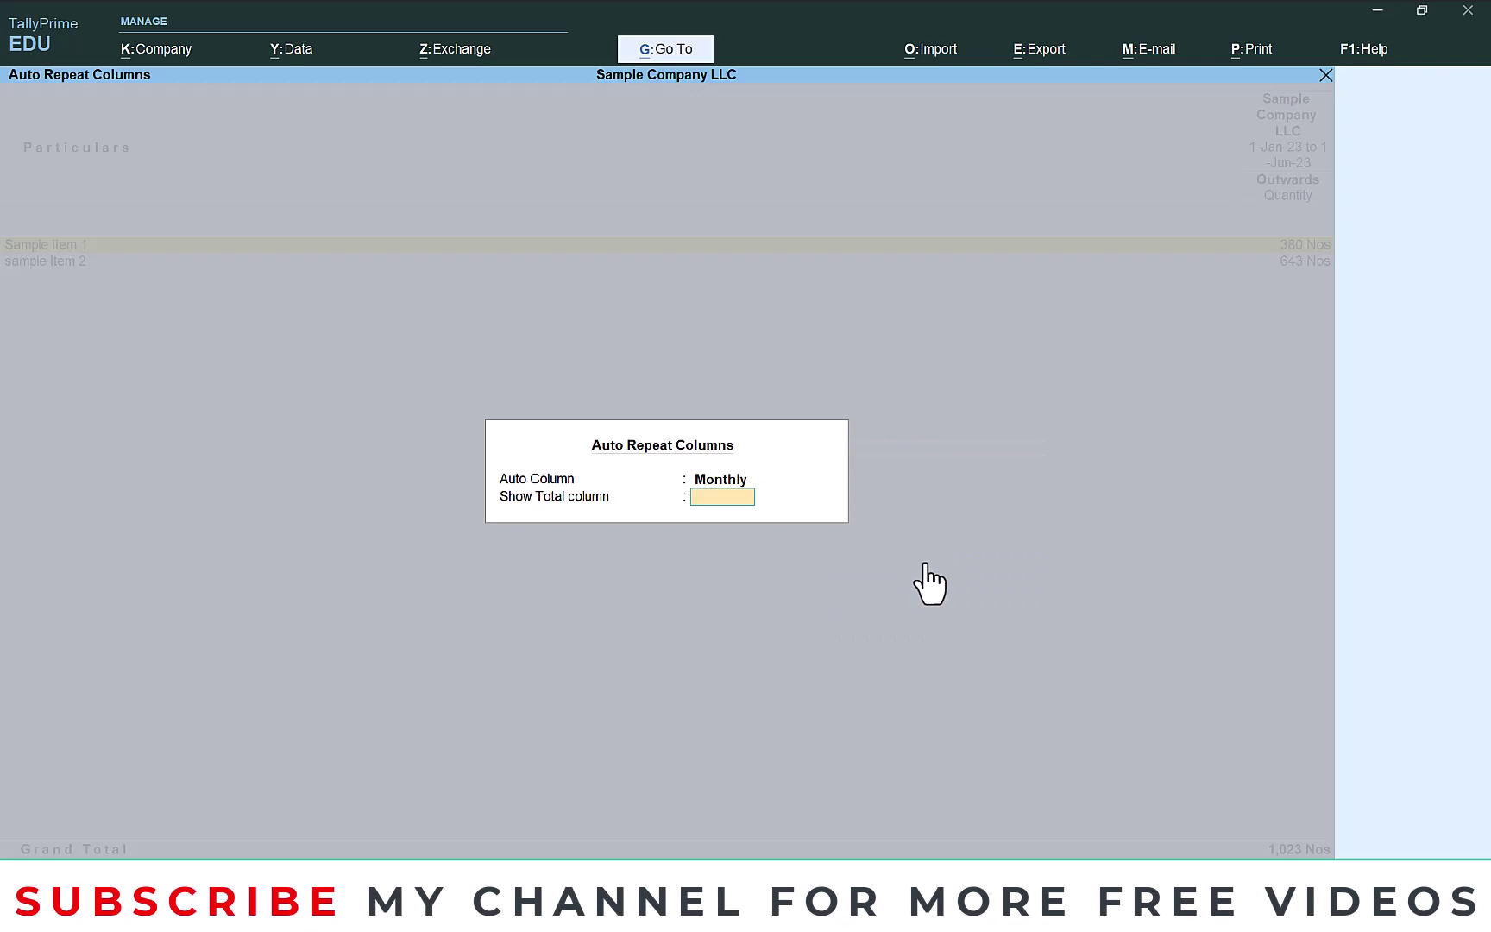
type("y")
key("Return")
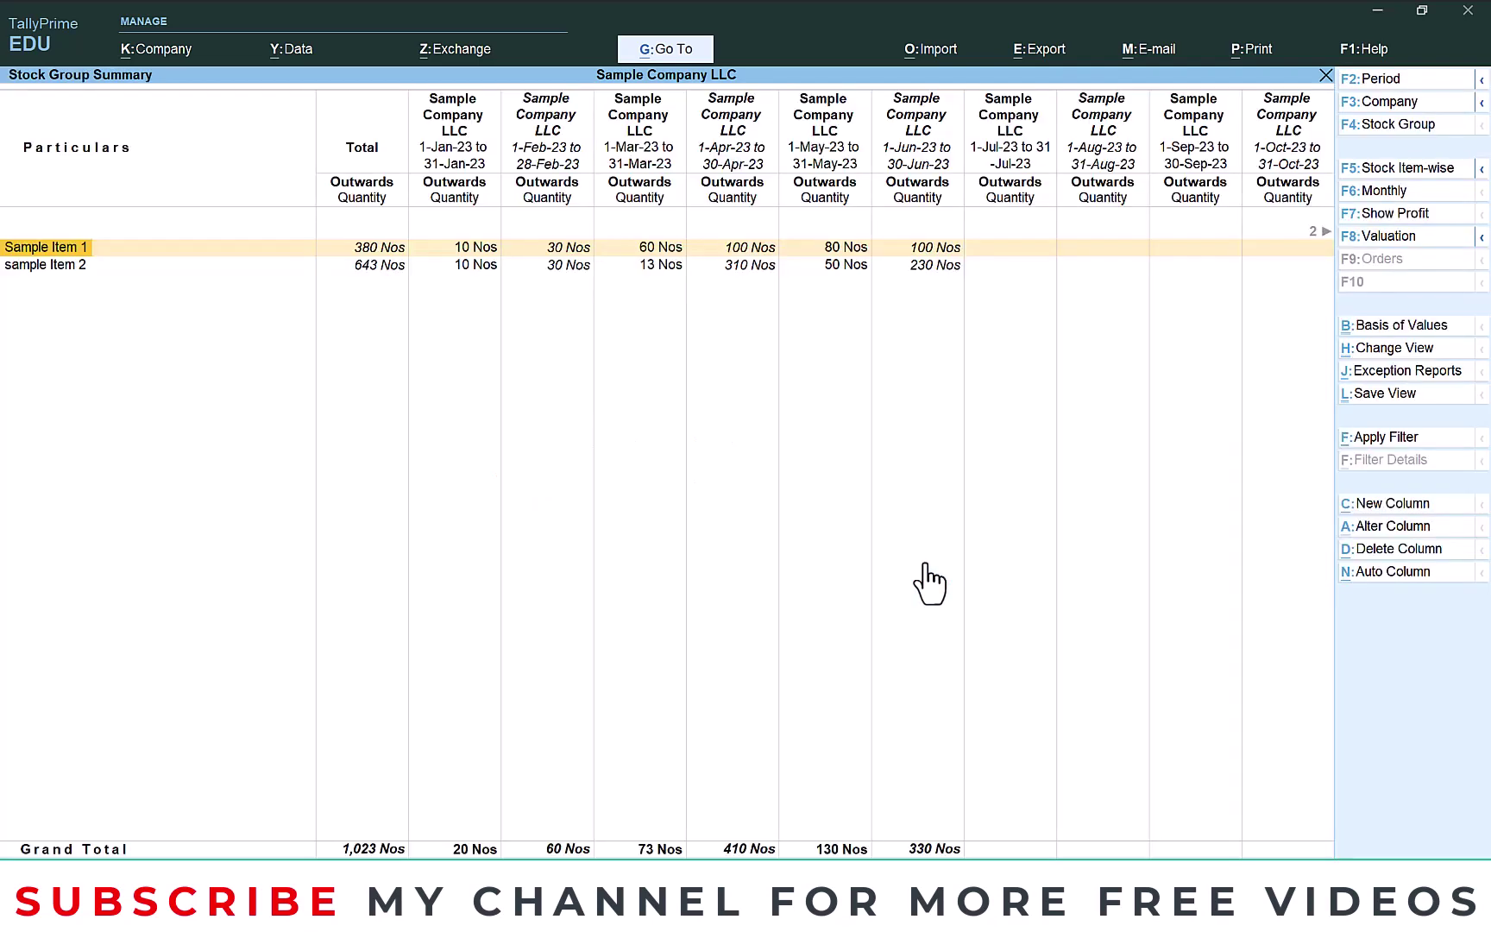
Step: Step through Sample Item 1's February to June quantities and Sample Item 2's row, then exit to Gateway
key("Right")
key("Right")
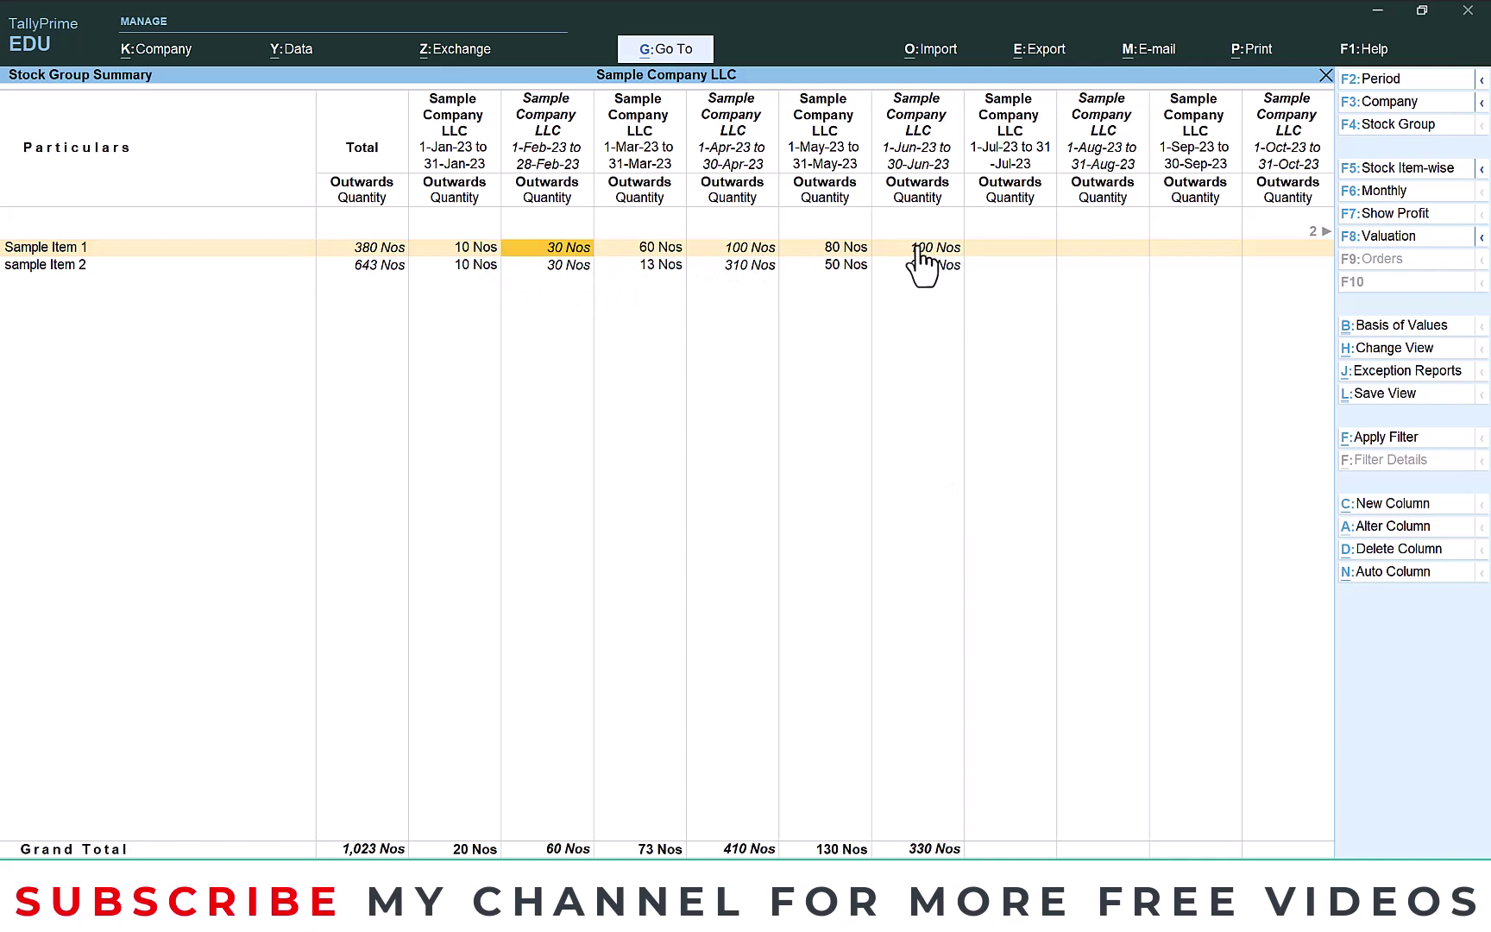
key("Right")
key("Right")
key("Right")
key("Right")
left_click(727, 248)
key("Left")
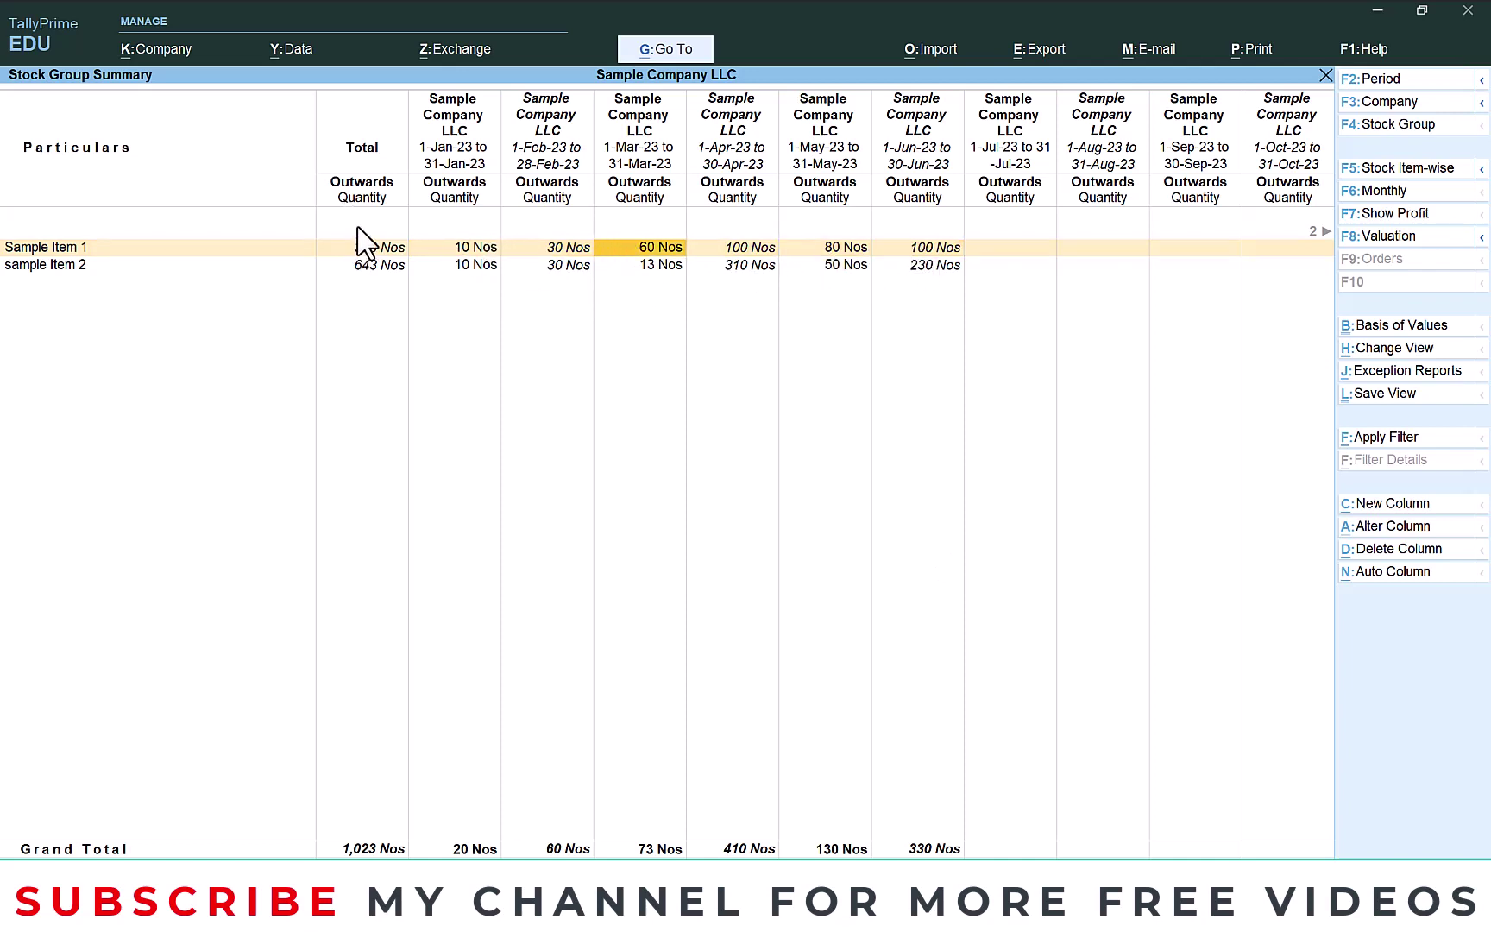
key("Left")
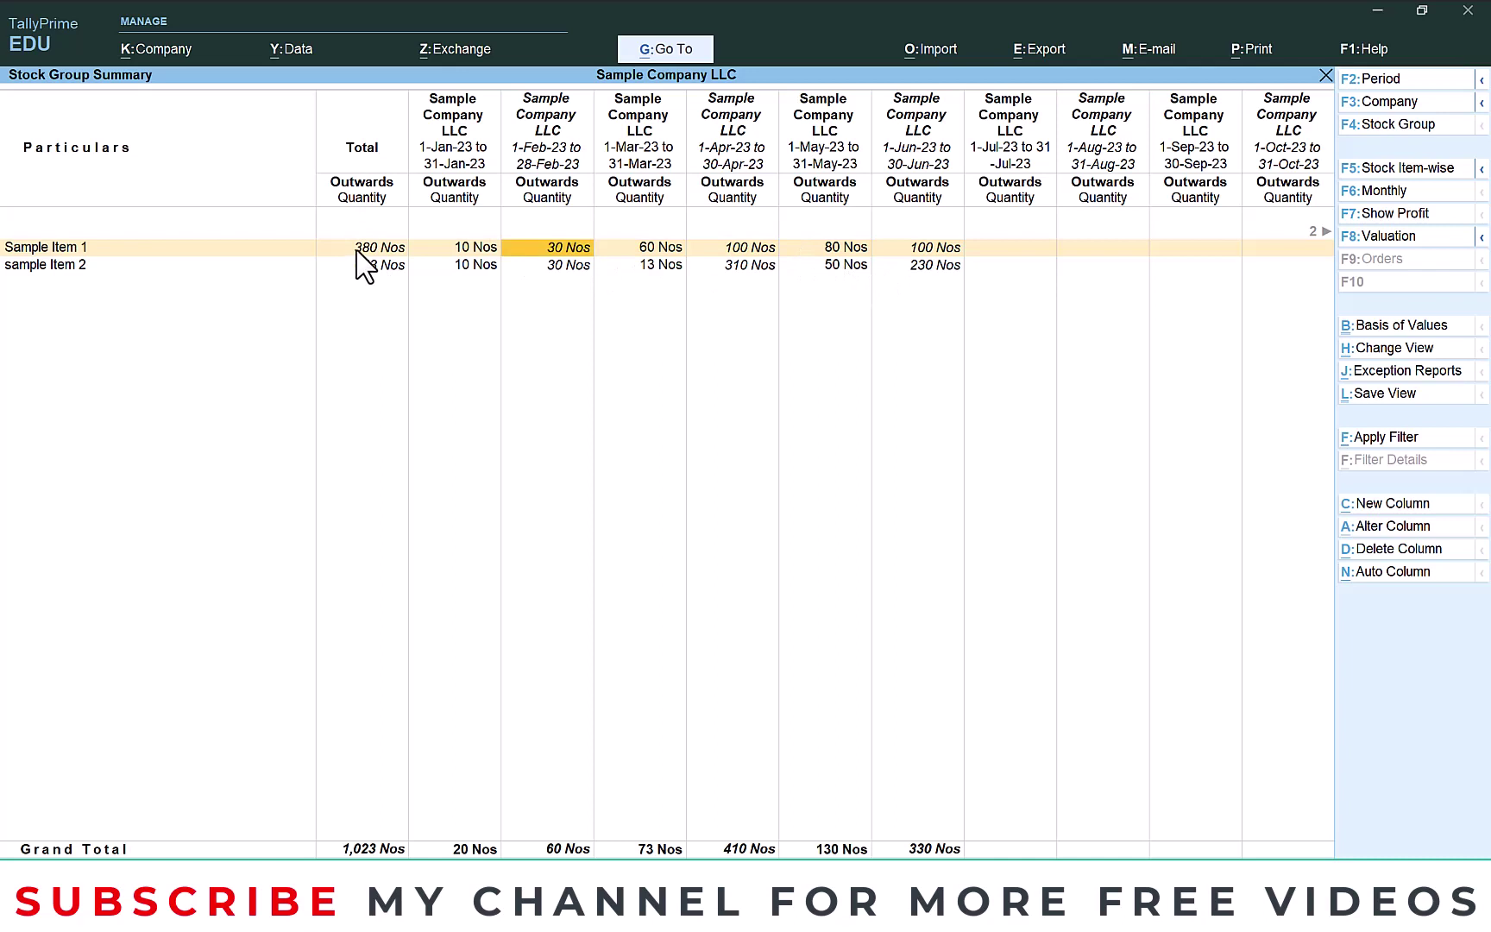
key("Right")
key("Right")
key("Right")
key("Right")
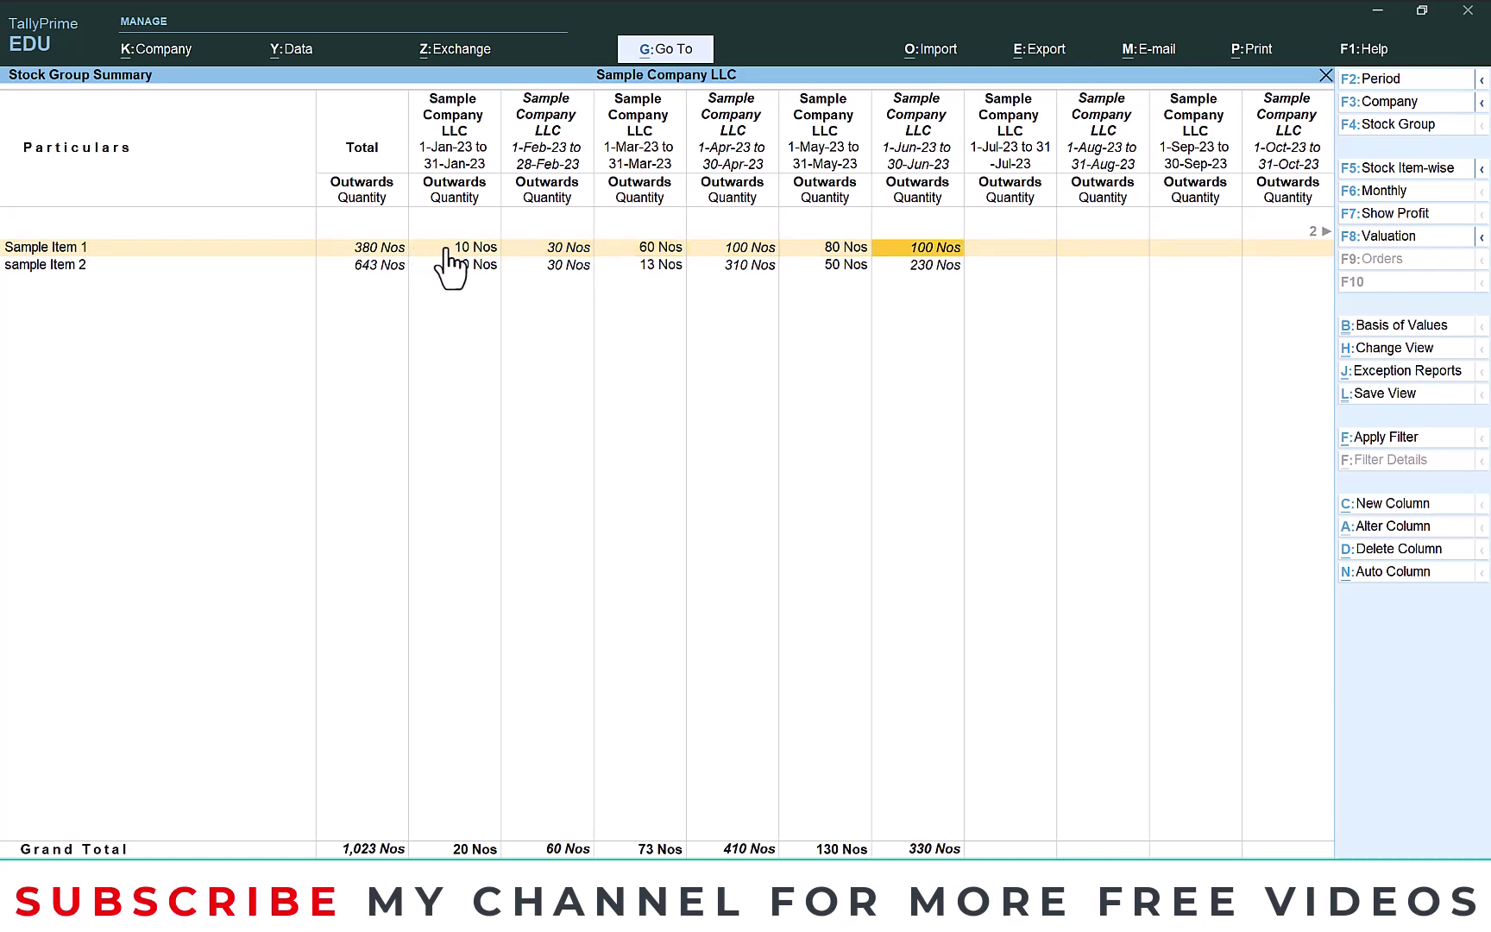
key("Down")
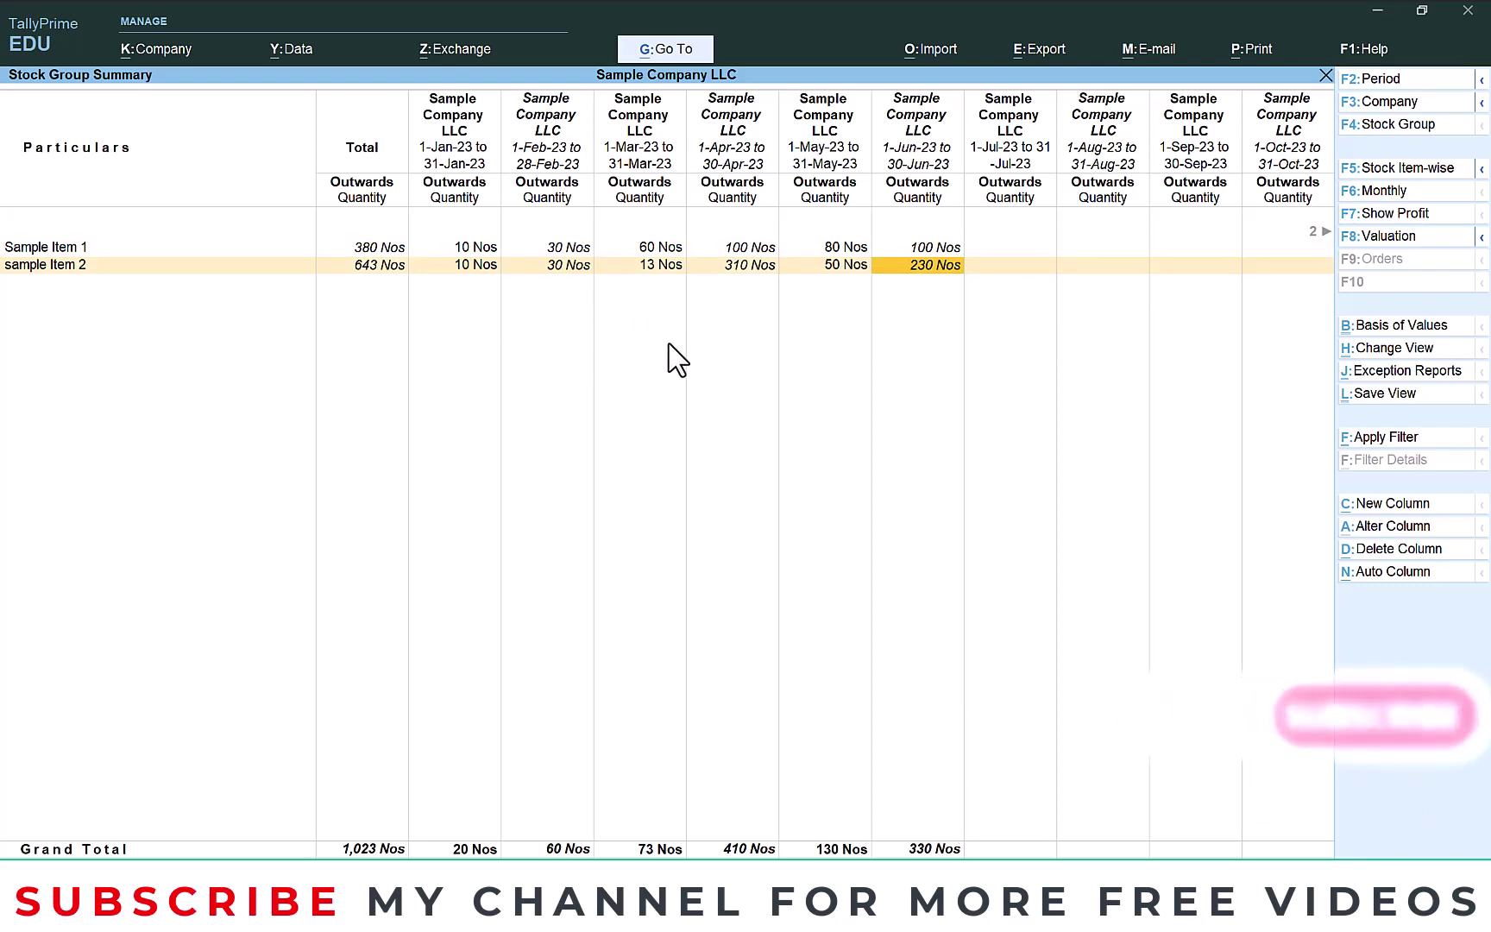
key("F4")
key("Escape")
key("Escape")
key("Escape")
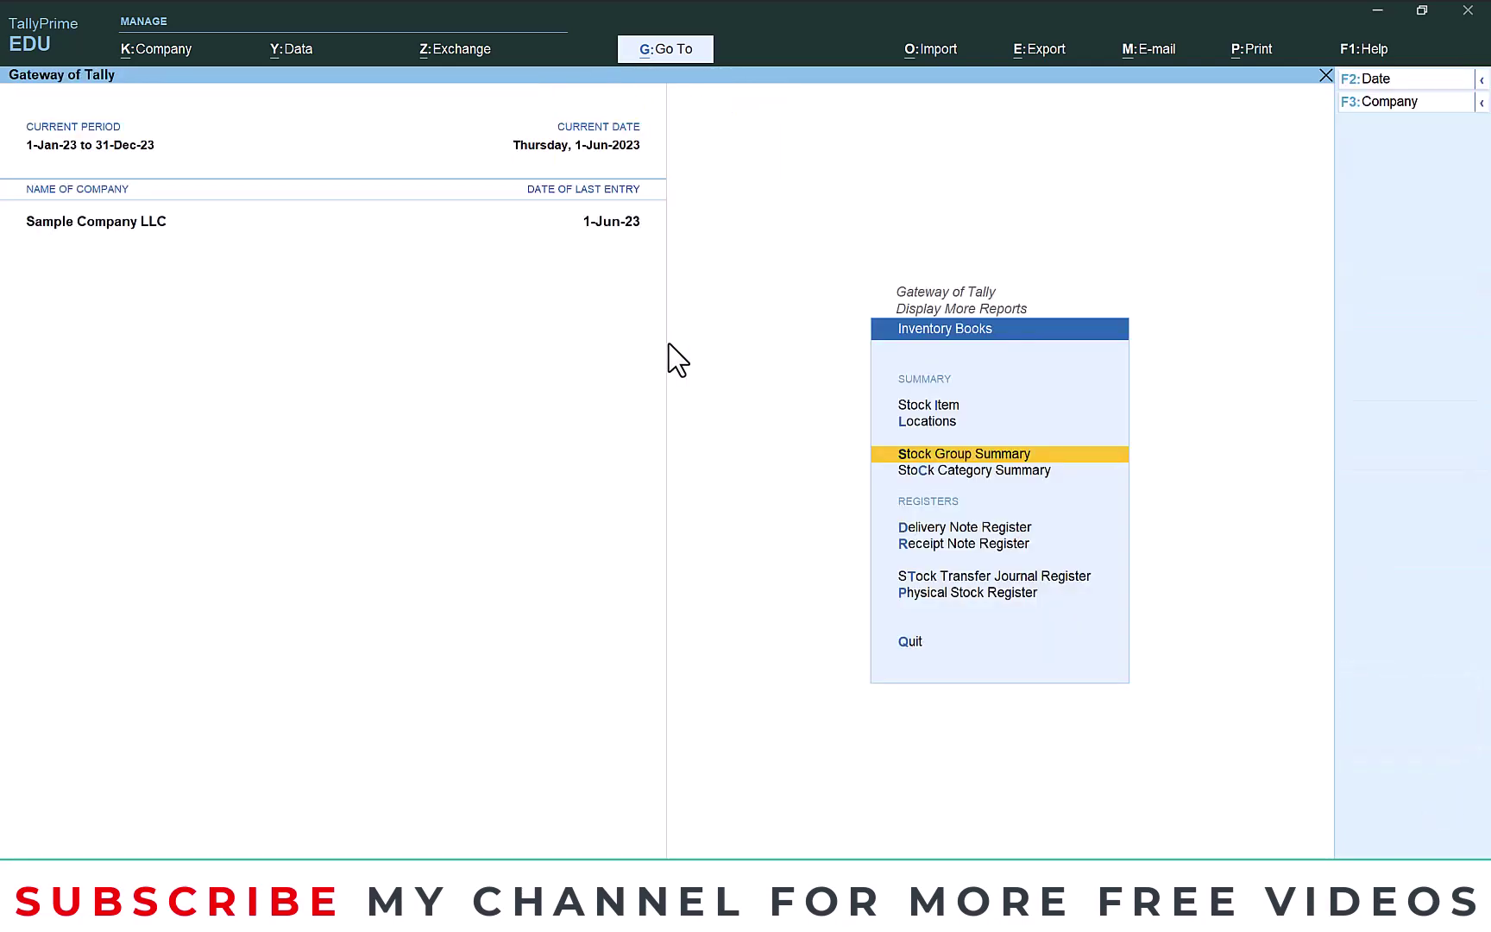